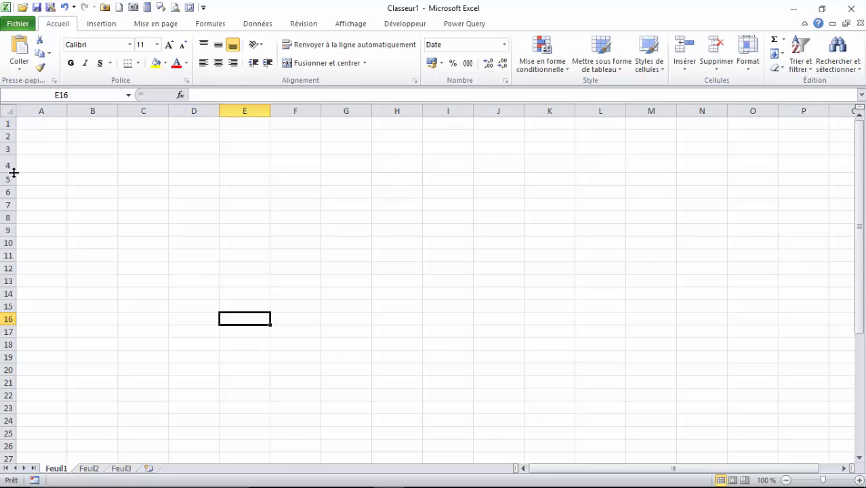
Slightly reduce the height of row 4, then enter the label "Année" in B3 and the year 2015 in C3.
left_click_drag(12, 170, 12, 170)
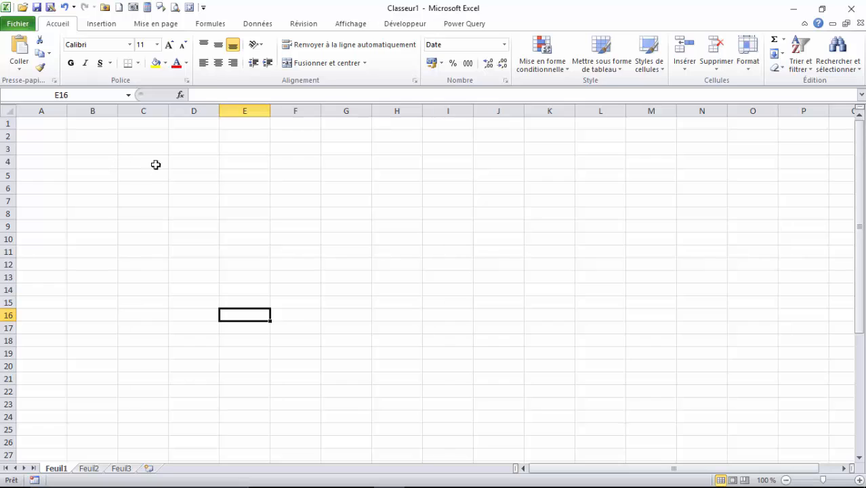
left_click(99, 149)
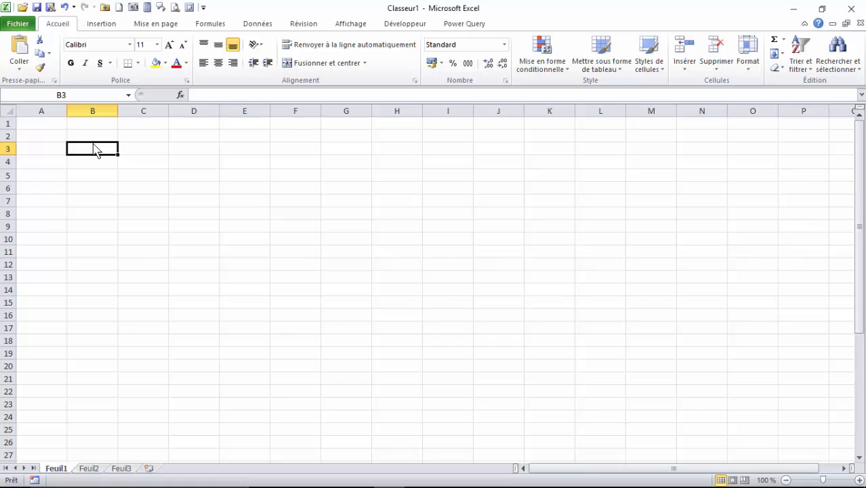
type("Année")
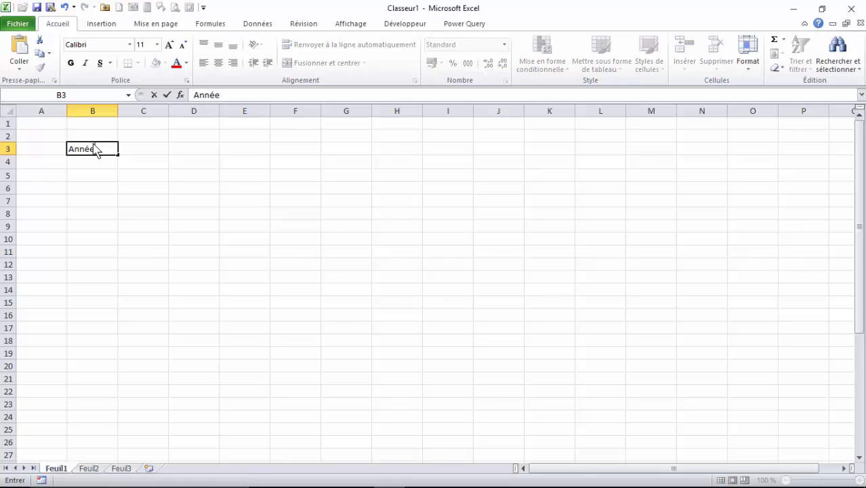
key("Tab")
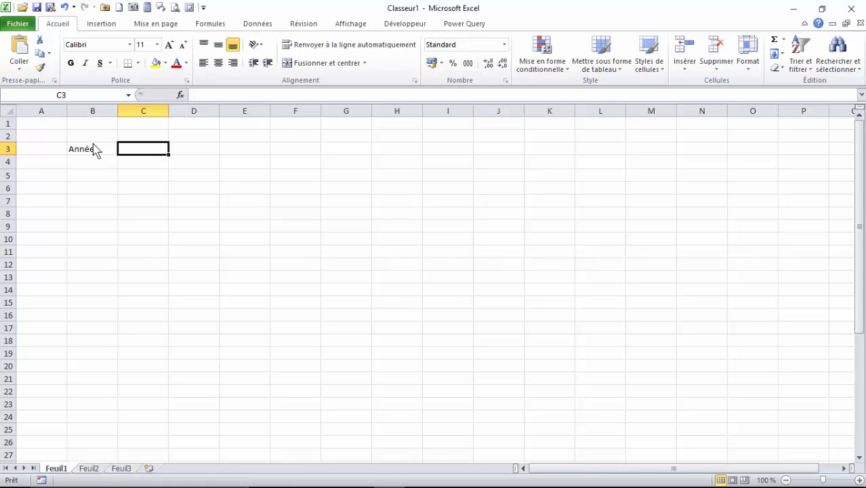
type("20015")
key("Tab")
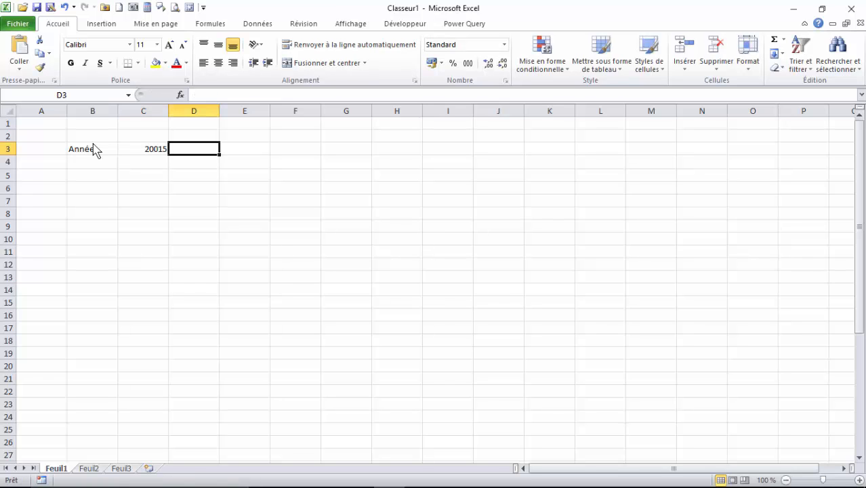
left_click(105, 178)
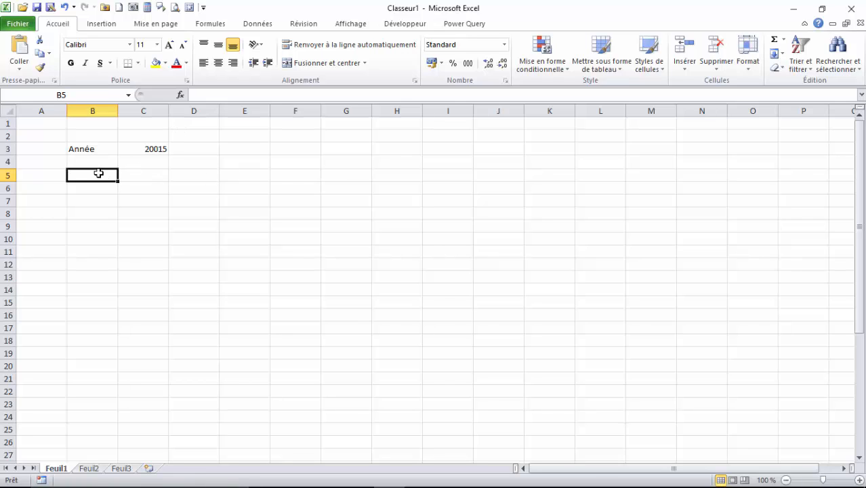
left_click(149, 146)
key("BackSpace")
key("Return")
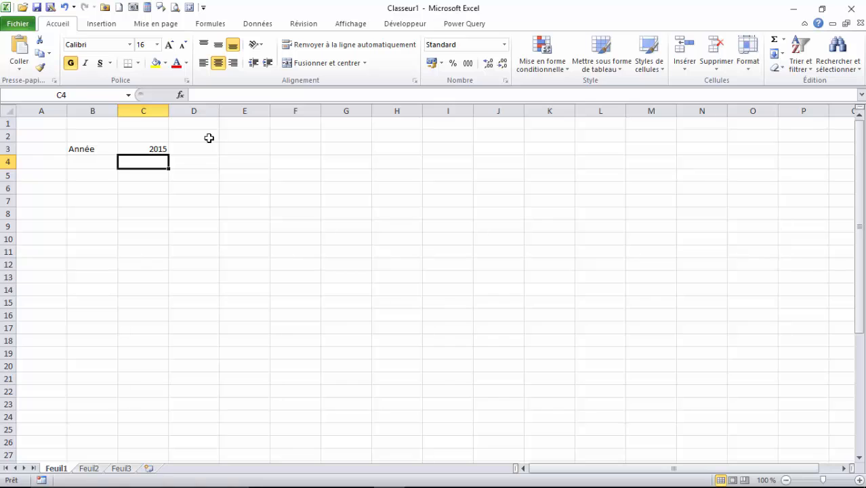
Format the year in C3 as bold, centred horizontally and vertically, with a light grey fill.
left_click(158, 148)
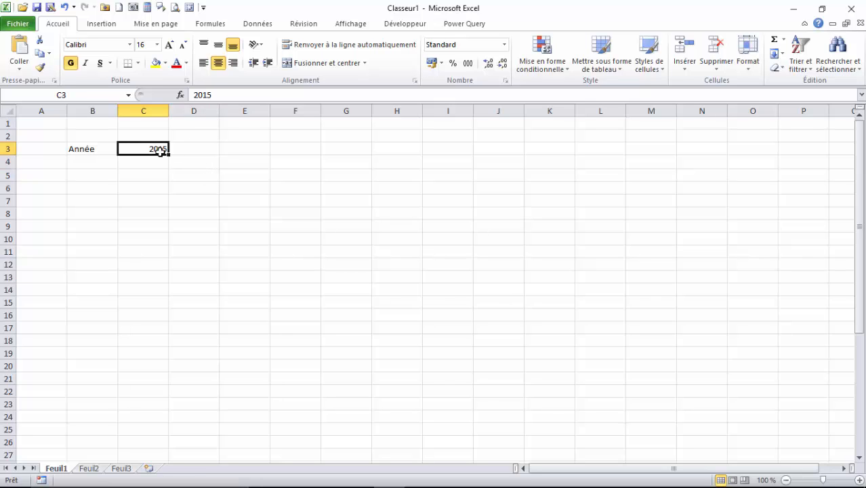
left_click(217, 63)
left_click(218, 45)
left_click(70, 63)
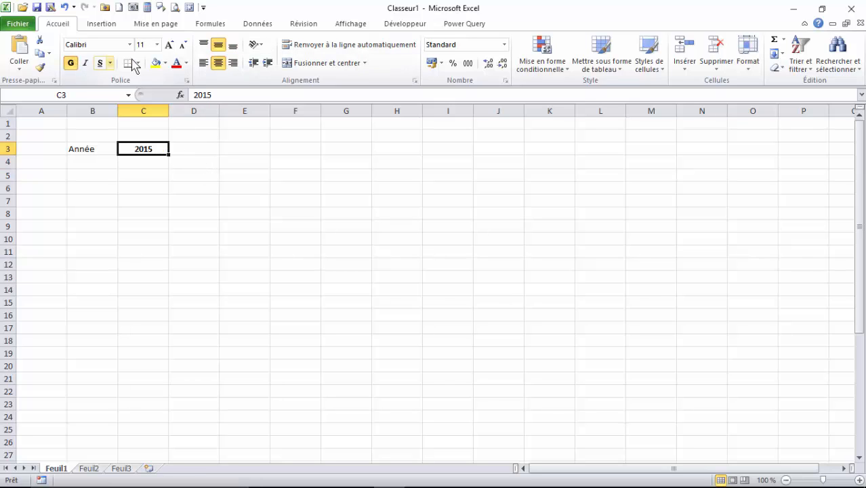
left_click(166, 63)
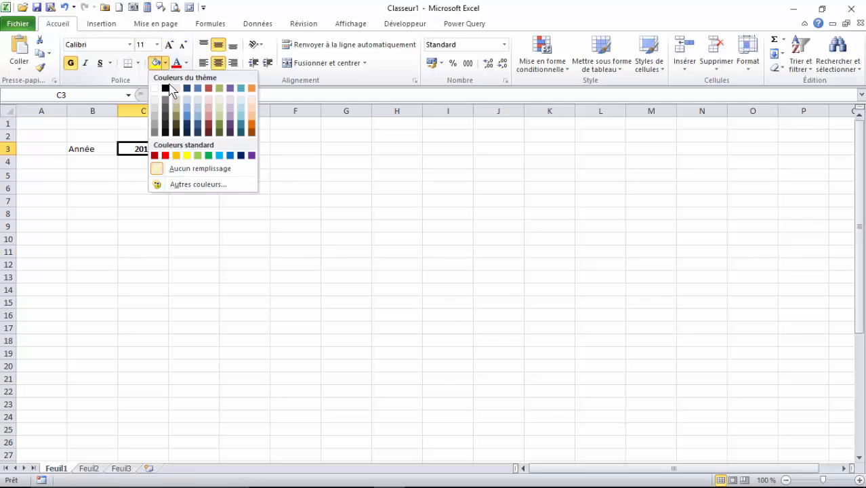
left_click(166, 133)
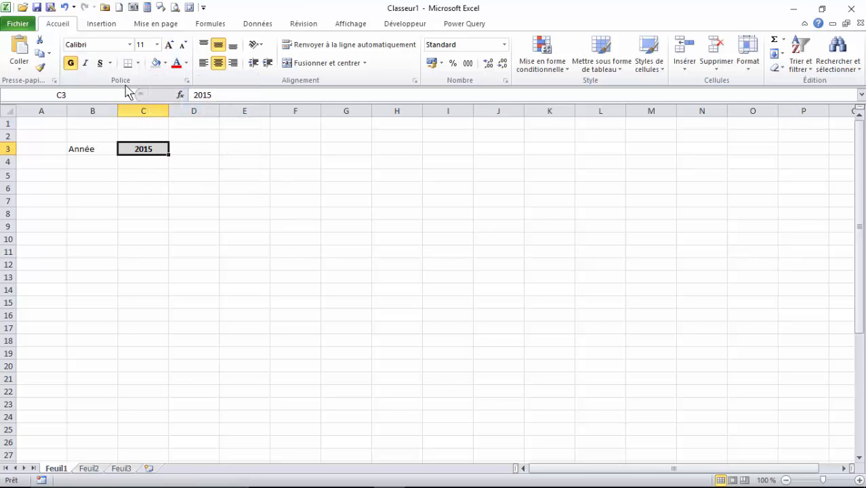
Enter 1 in B5 and fill it across to M5 as an incrementing series from 1 to 12.
left_click(93, 178)
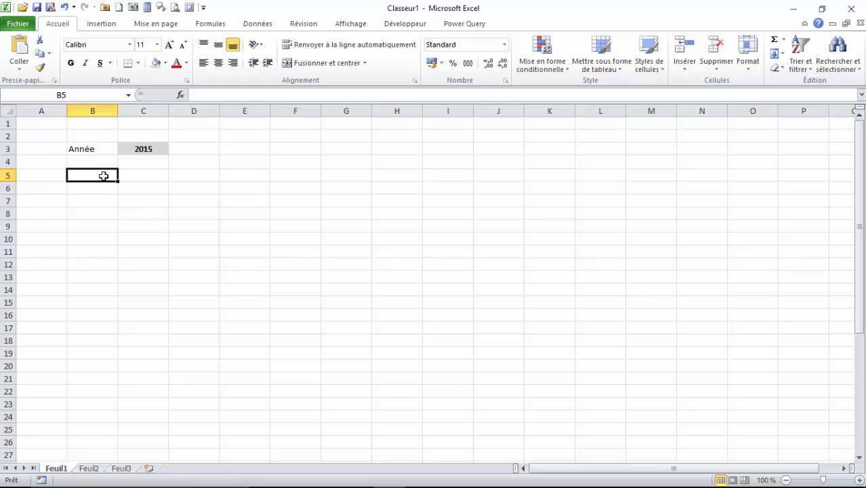
type("1")
key("Return")
left_click_drag(117, 181, 607, 214)
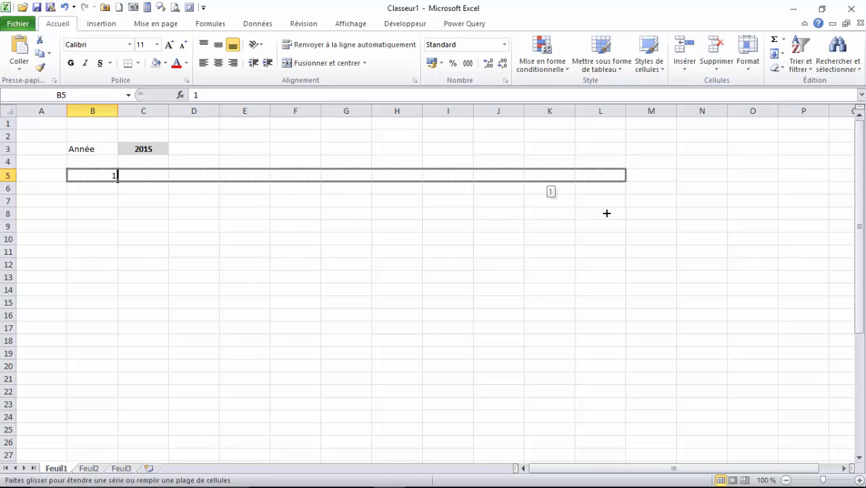
left_click_drag(656, 193, 671, 189)
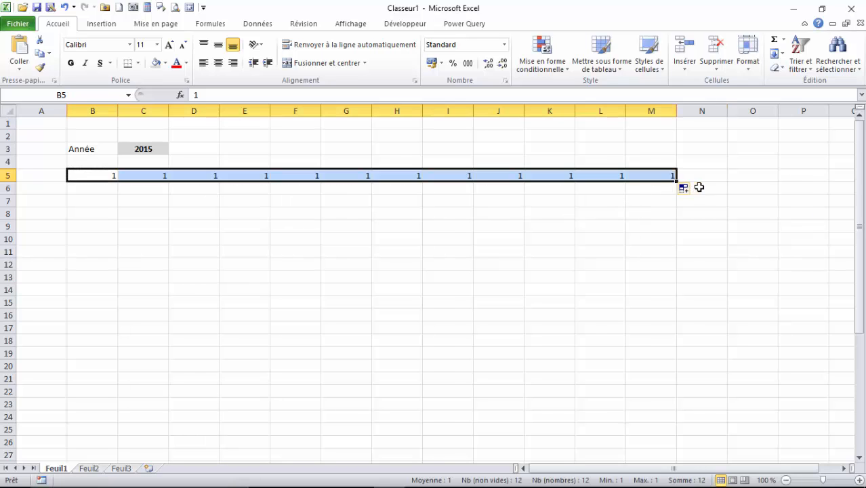
left_click(698, 189)
left_click(692, 190)
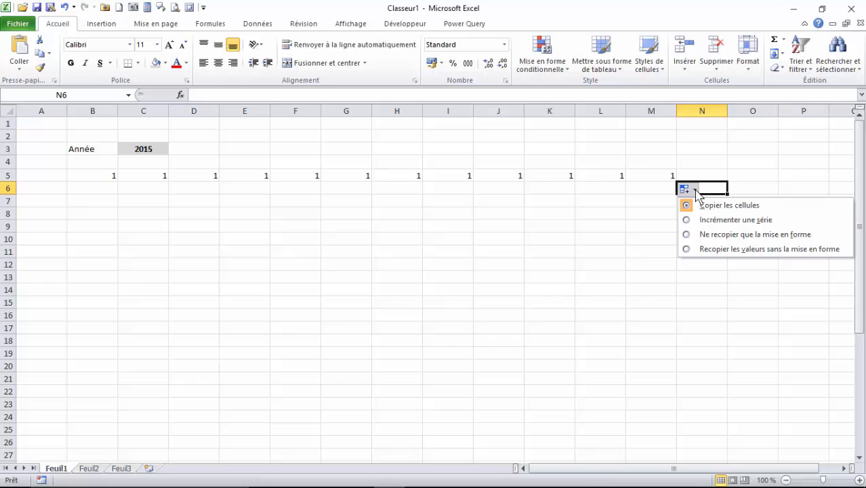
left_click(715, 223)
Enter "Janvier" in B6 and autofill the month names across to "Décembre" in M6.
left_click(91, 191)
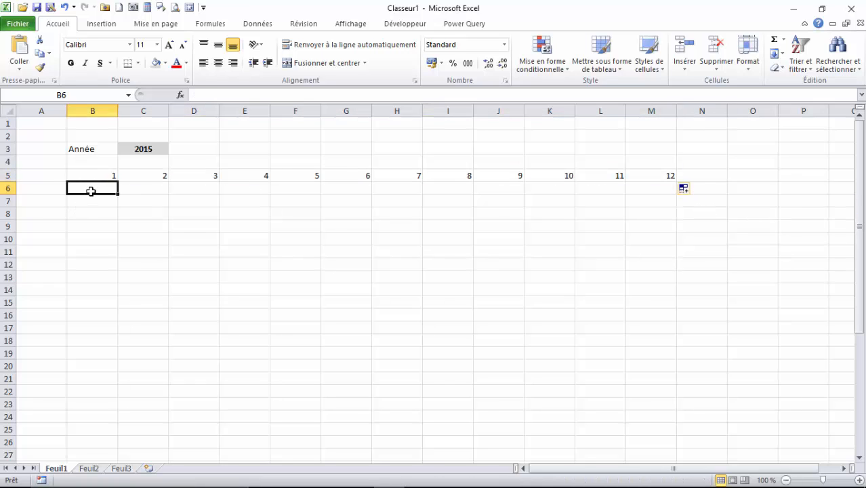
type("Janvier")
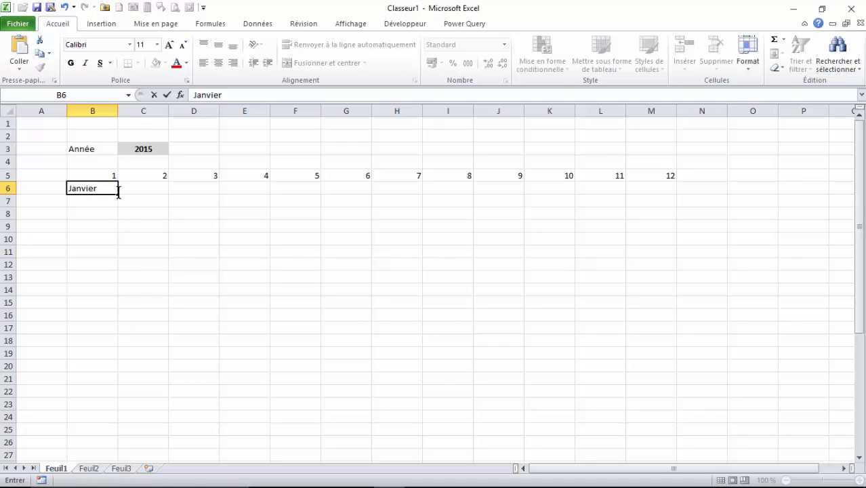
left_click_drag(119, 194, 673, 203)
Enter the formula =DATE($C$3;B5;1) in B7, under Janvier, with an absolute reference to the year.
left_click(89, 203)
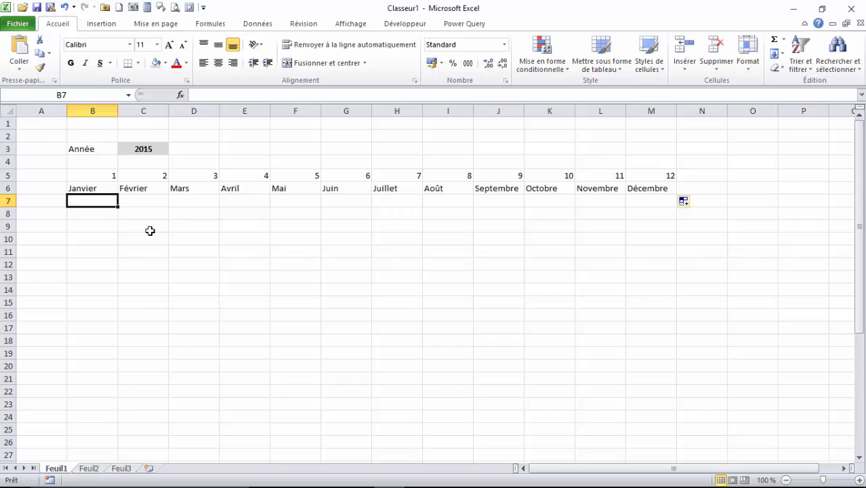
type("=da")
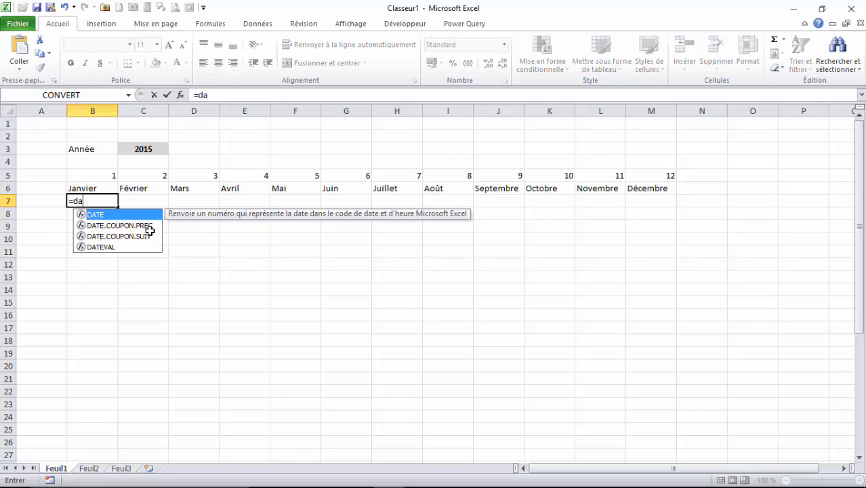
type("te(")
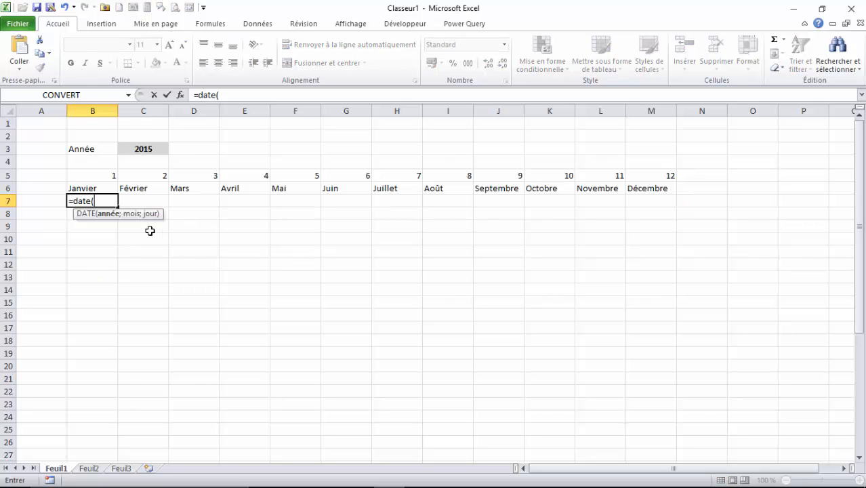
left_click(148, 149)
key("F4")
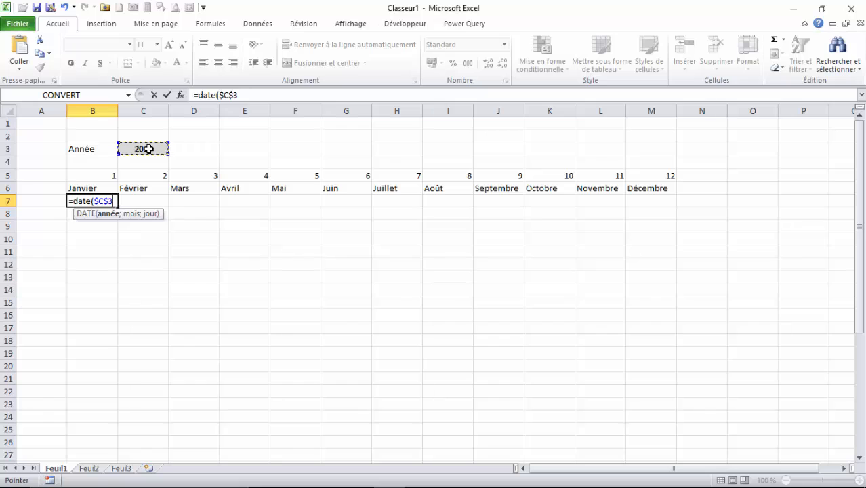
type(";")
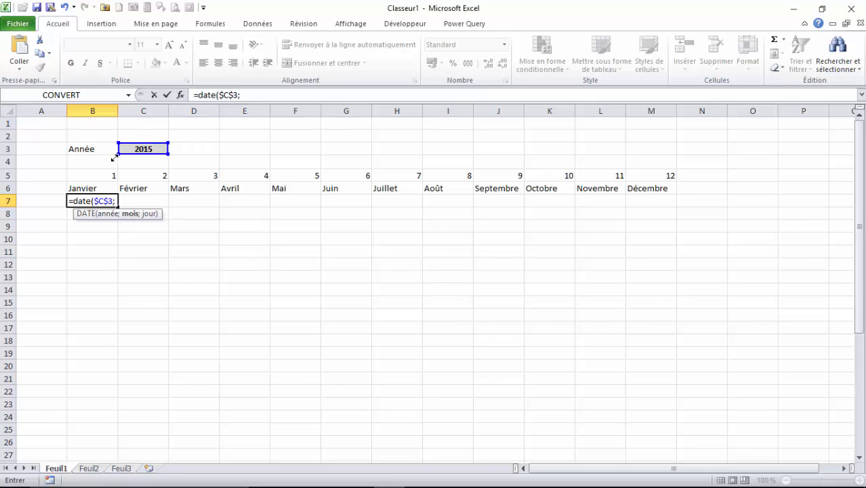
left_click(98, 178)
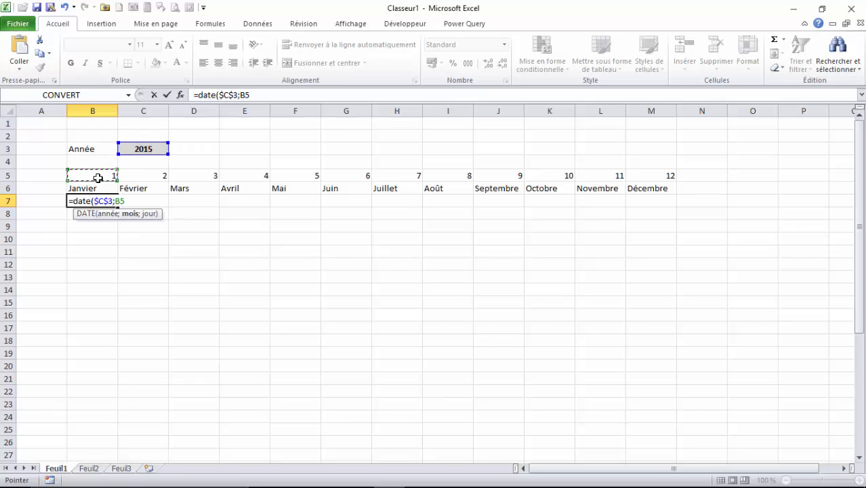
type(";1")
key("Return")
left_click(98, 203)
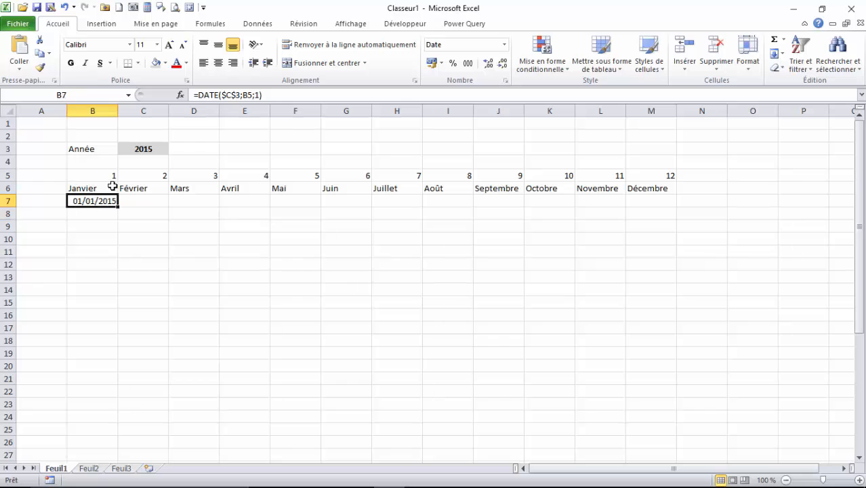
Change the year in C3 to 2016 to test the date formula.
left_click(152, 147)
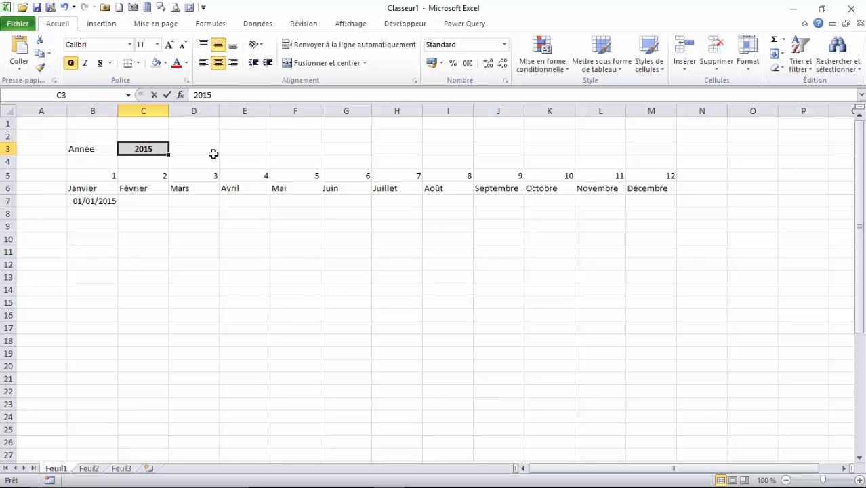
type("2016")
key("Return")
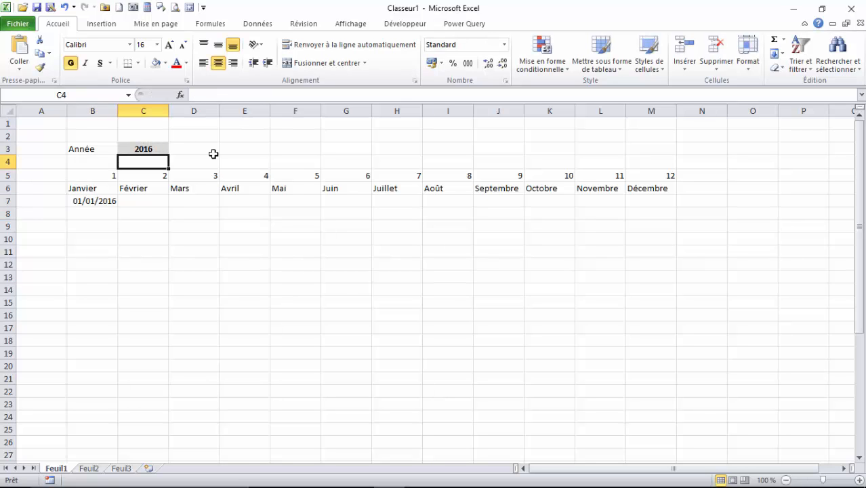
left_click(139, 149)
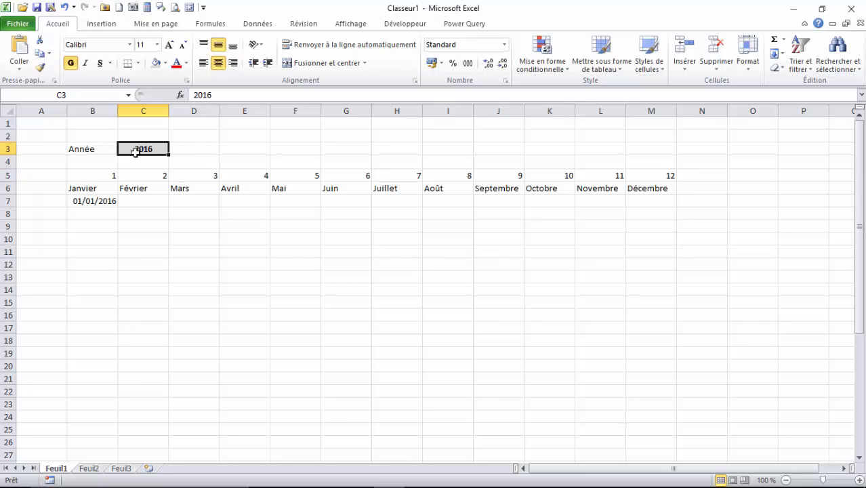
Copy the date formula from B7 across to M7 and check the copied formulas in C7, D7 and E7.
left_click(98, 200)
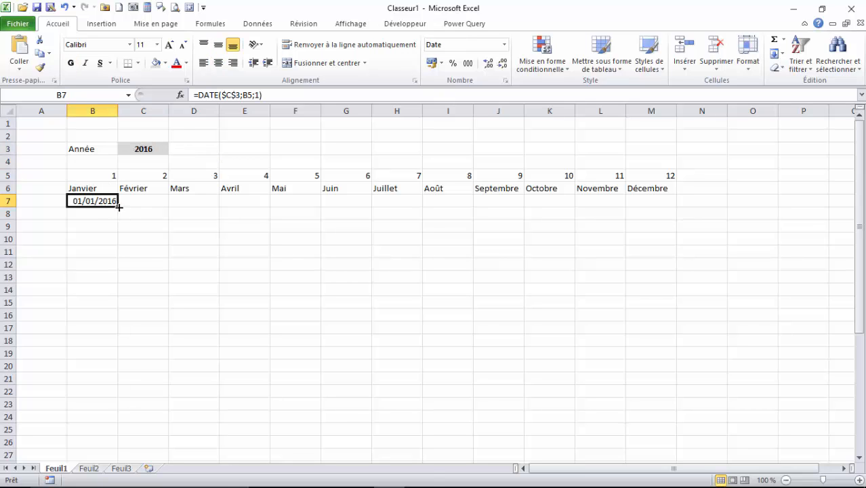
left_click_drag(119, 208, 654, 204)
left_click(141, 201)
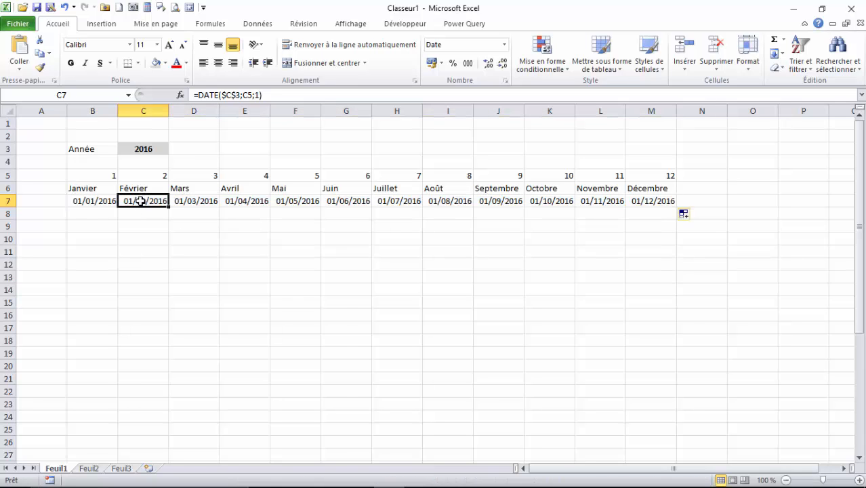
left_click(197, 202)
left_click(268, 202)
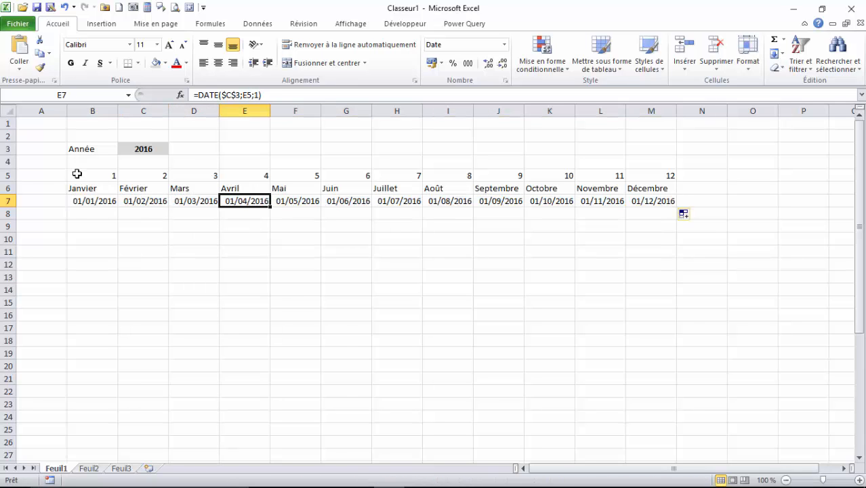
Centre the contents of rows 5 to 7 horizontally.
left_click_drag(10, 176, 8, 200)
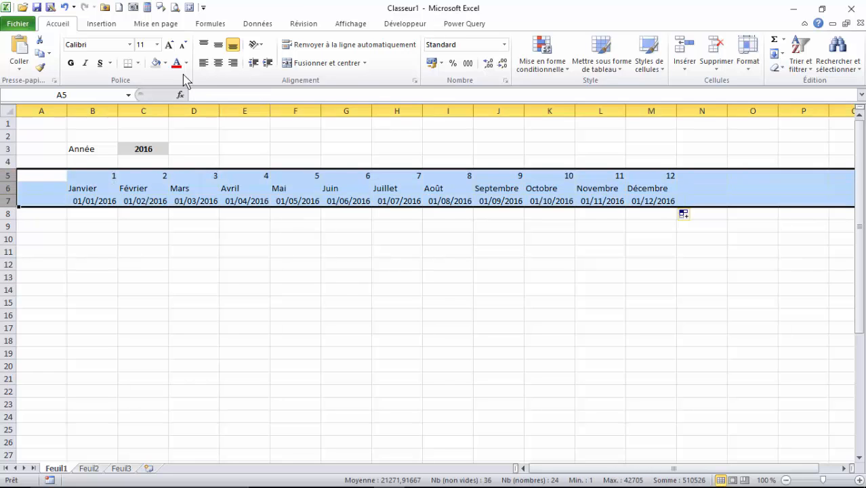
left_click(218, 62)
left_click(91, 201)
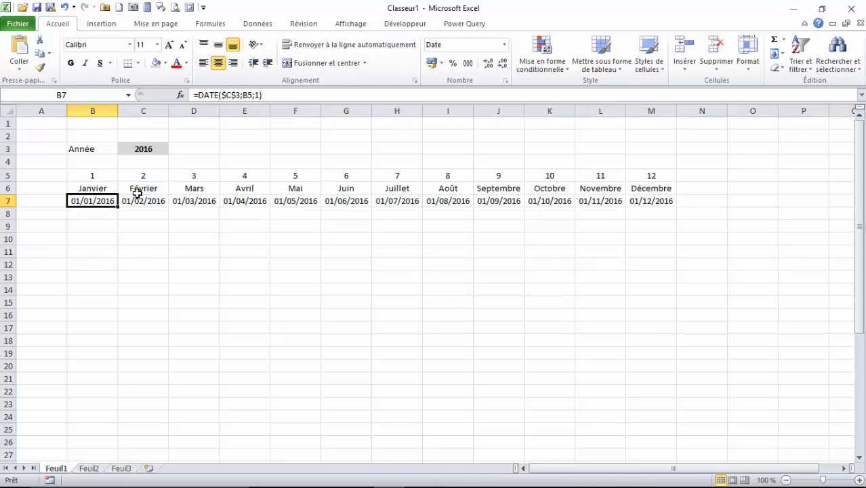
Enter the formula =B7+1 in B8 to produce the second day of January.
left_click(93, 211)
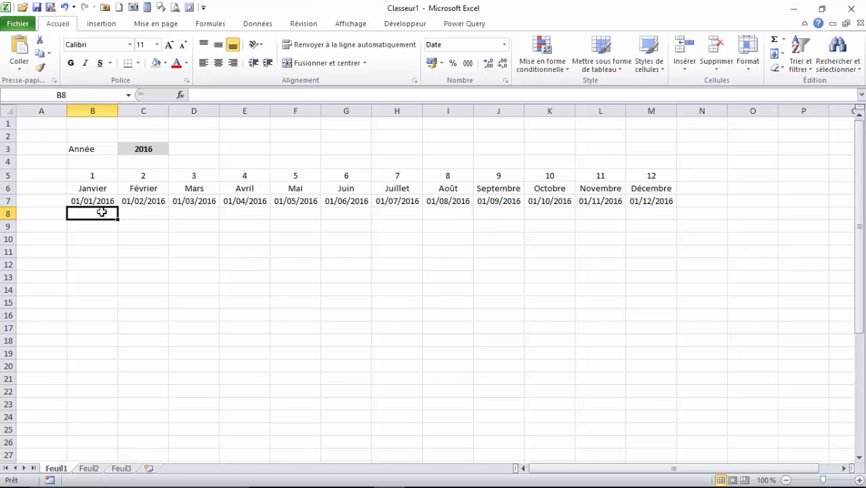
type("=")
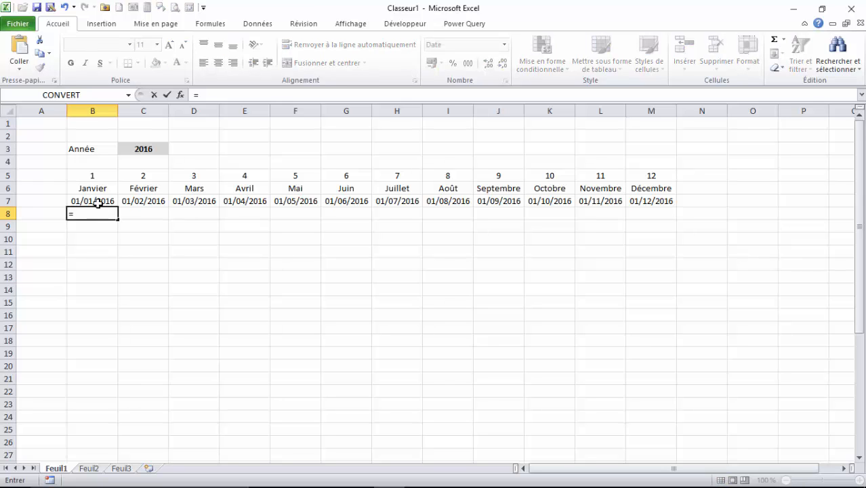
left_click(97, 201)
type("+1")
key("Return")
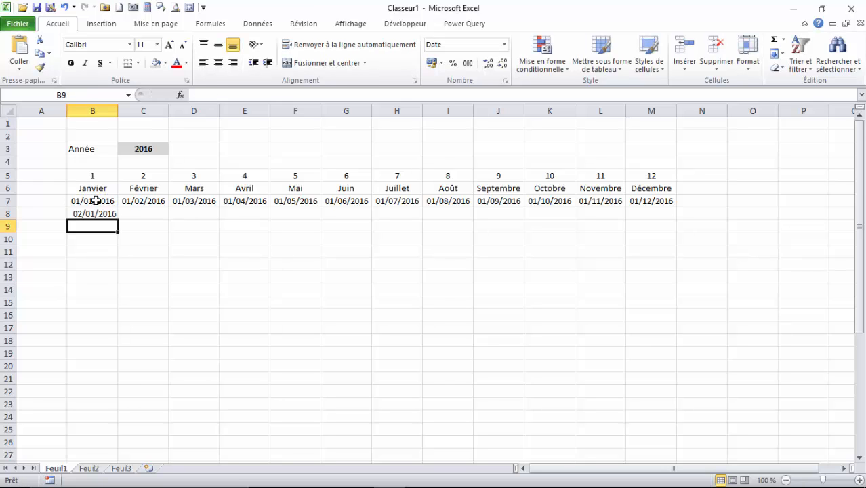
Centre cell B8 and fill its formula down to B37 to list all the January dates.
left_click(93, 211)
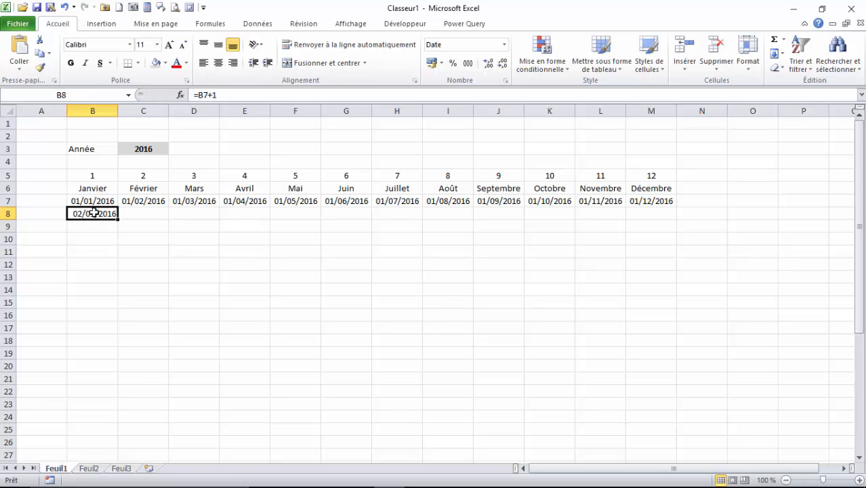
left_click(219, 63)
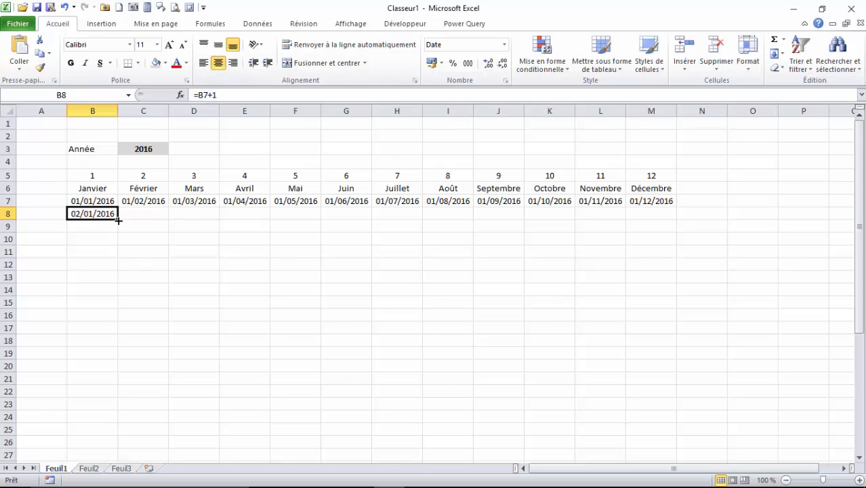
left_click_drag(118, 220, 119, 454)
scroll(151, 284, "up", 4)
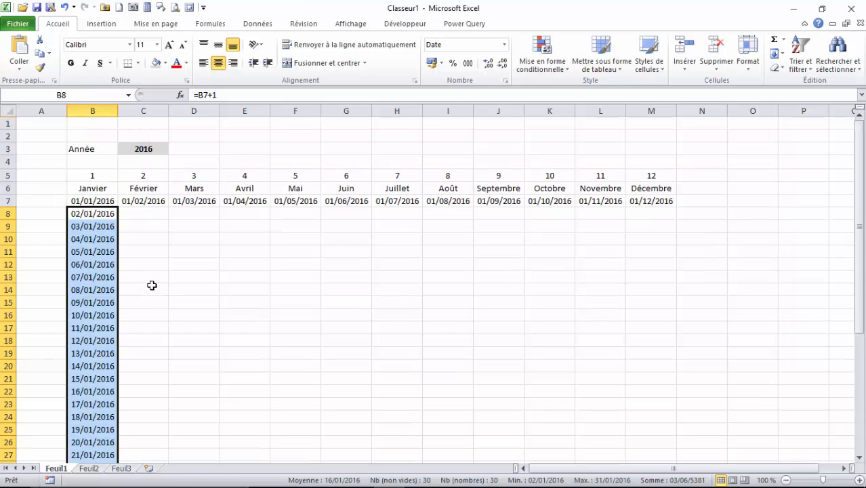
Copy the B8 formula to C8 and fill it down to C35 for the February dates.
left_click(108, 212)
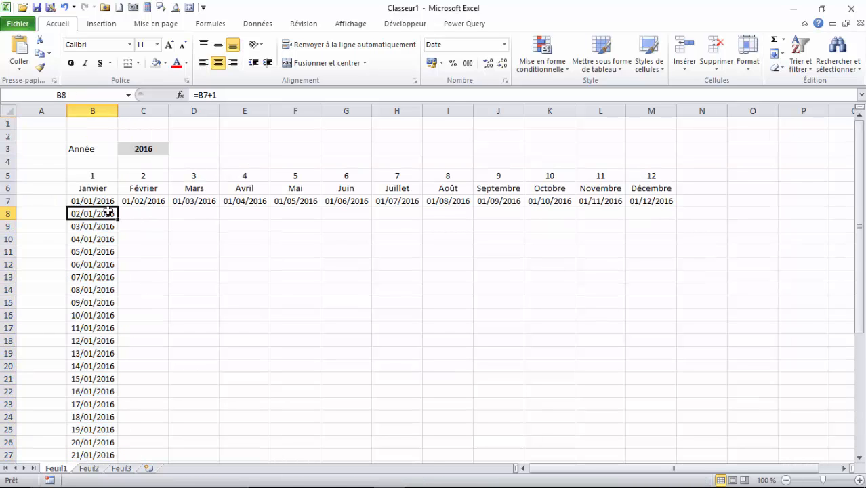
left_click(152, 214)
left_click(104, 213)
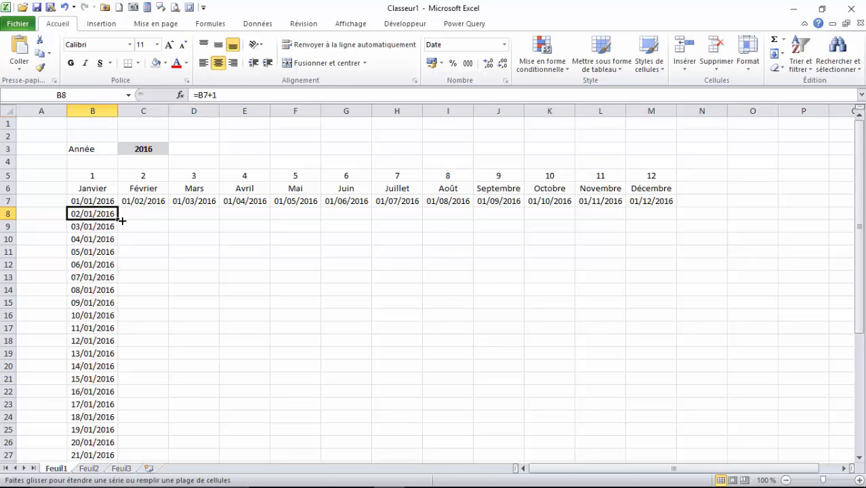
left_click_drag(121, 220, 173, 420)
left_click(160, 214)
scroll(174, 257, "up", 2)
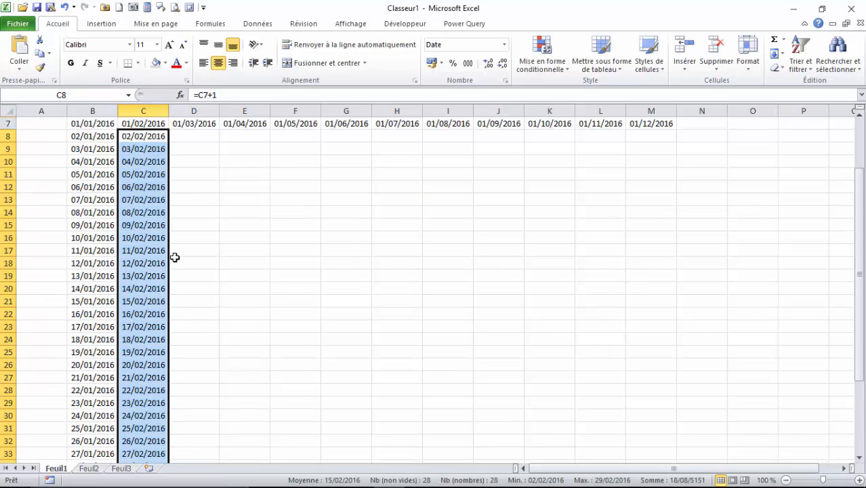
scroll(174, 258, "up", 1)
Fill the C8 formula across to column M and down to row 37 for the remaining months.
left_click(147, 161)
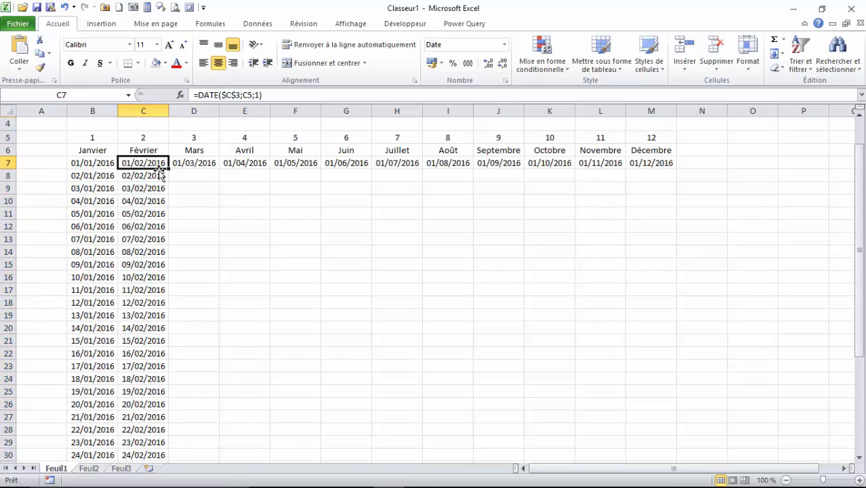
left_click(163, 175)
left_click_drag(172, 182, 683, 458)
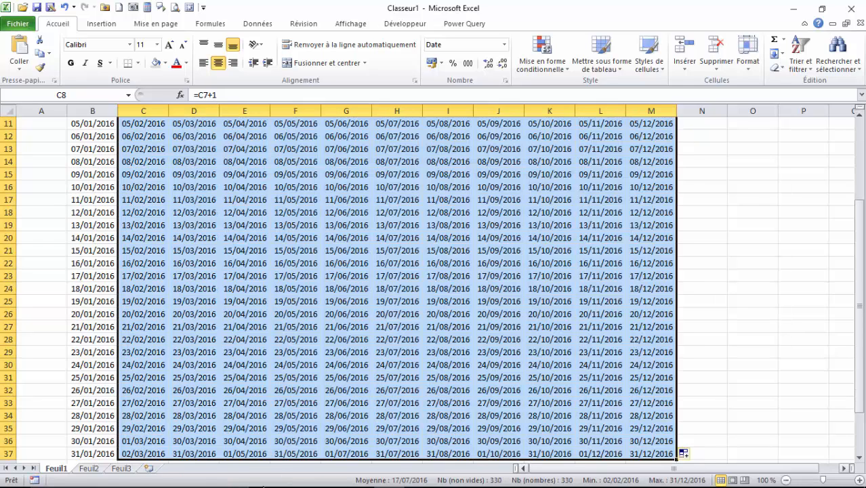
Delete the dates that spill into the following month in C36:C37, E37, G37, J37 and L37.
left_click_drag(144, 442, 145, 449)
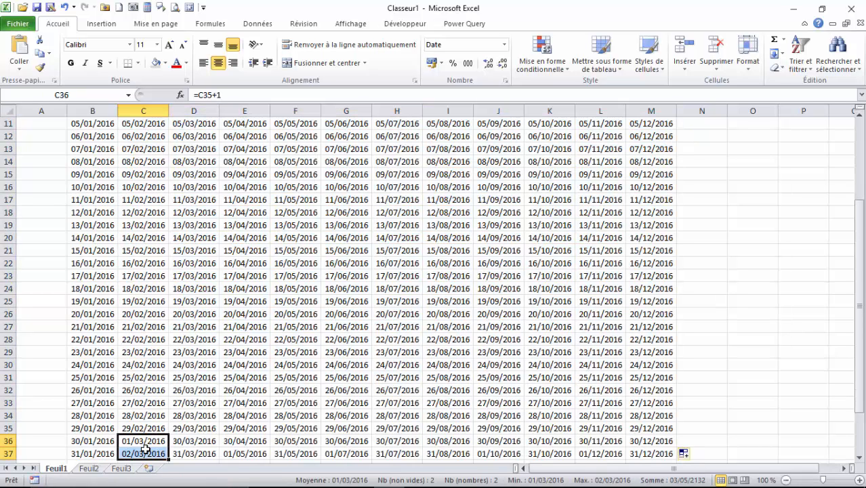
key("Delete")
left_click(237, 451)
key("Delete")
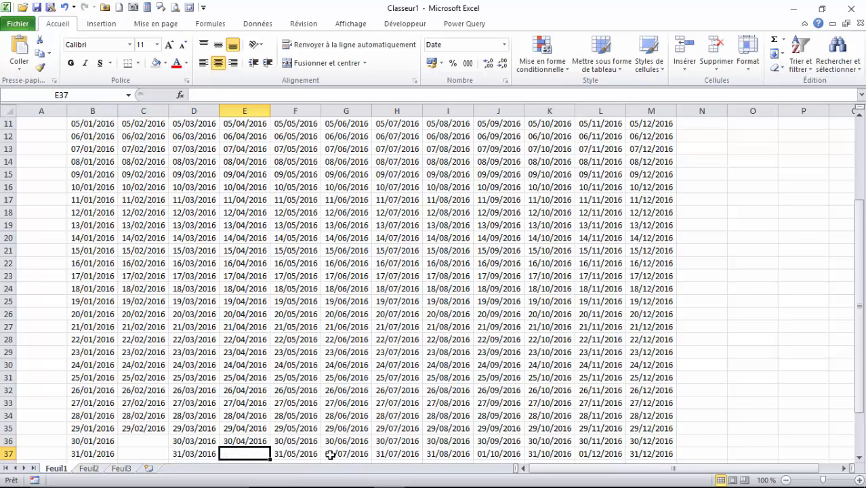
left_click(355, 452)
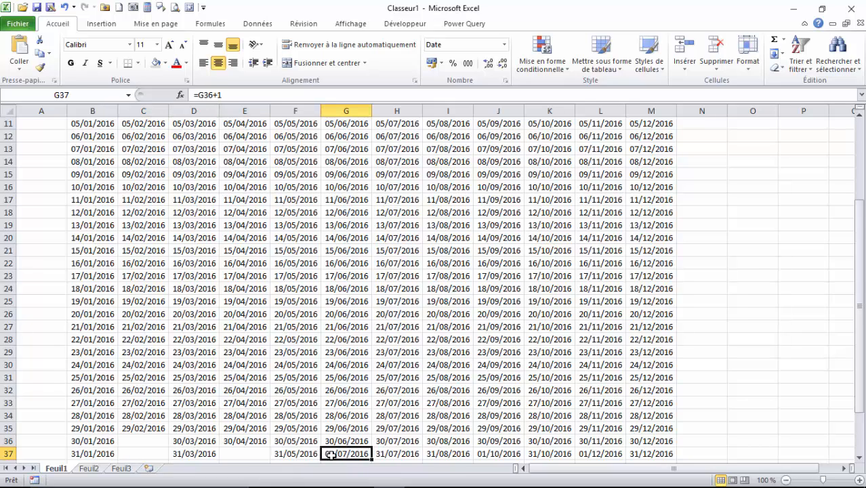
key("Delete")
left_click(484, 454)
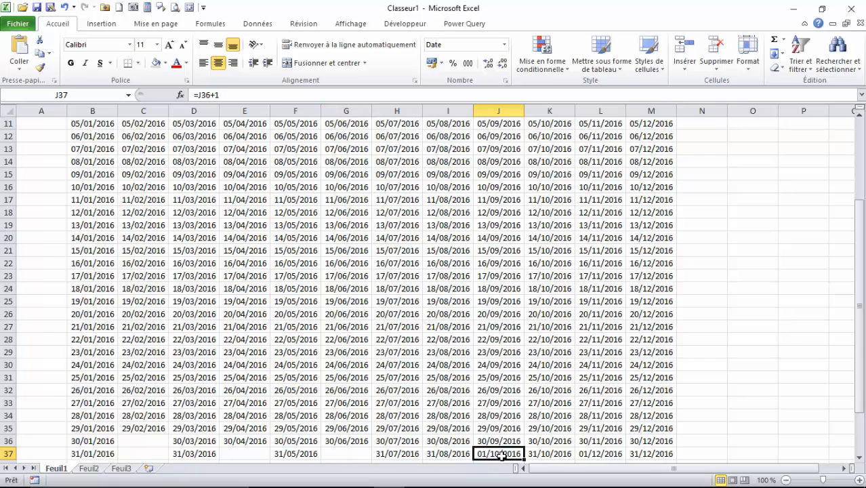
key("Delete")
left_click(604, 454)
key("Delete")
left_click(608, 378)
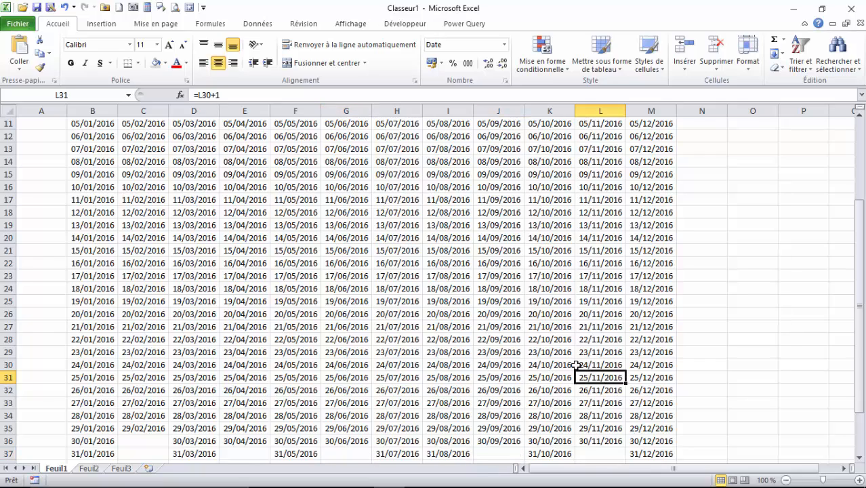
Hide row 5, which holds the month numbers above the month names.
scroll(508, 326, "up", 2)
scroll(507, 325, "down", 1)
scroll(416, 238, "up", 2)
scroll(416, 239, "up", 1)
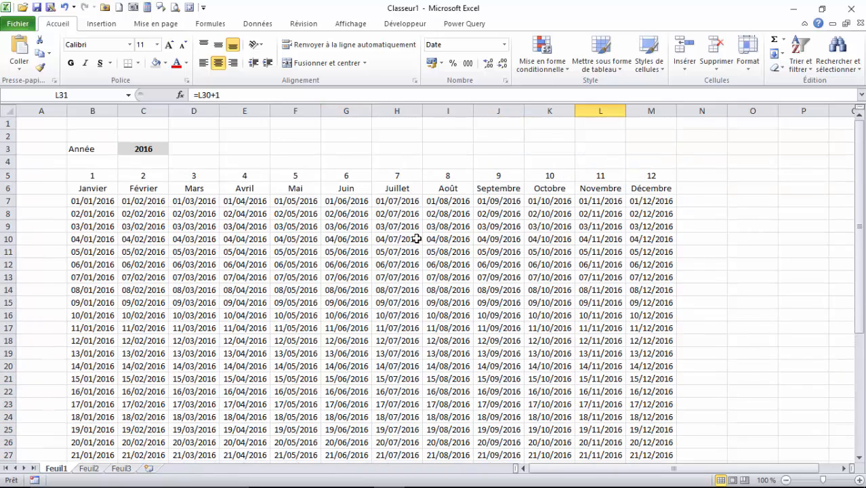
scroll(416, 239, "down", 1)
scroll(416, 239, "up", 1)
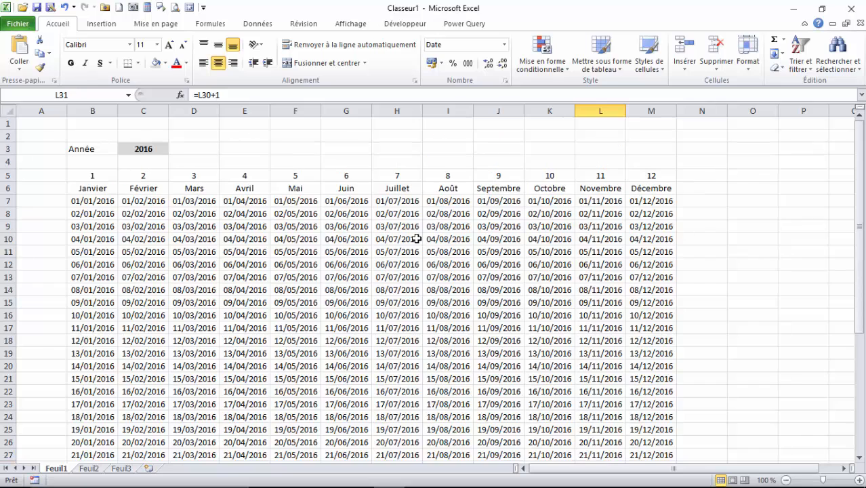
left_click(6, 175)
right_click(6, 175)
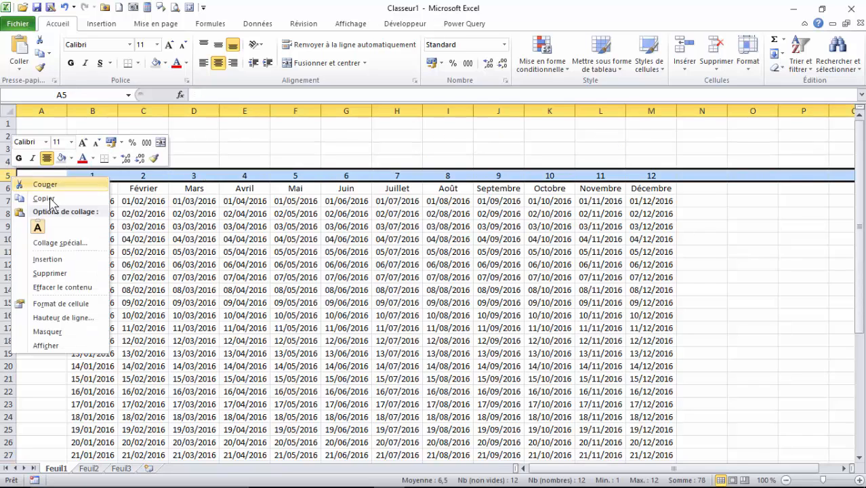
left_click(47, 331)
left_click(136, 252)
Make the month names in B6:M6 bold.
left_click(96, 175)
left_click_drag(218, 181, 638, 176)
left_click(71, 62)
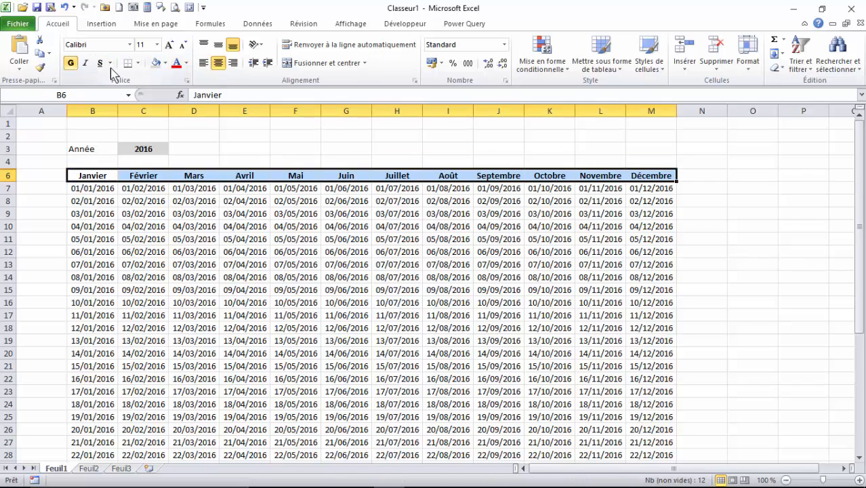
left_click(189, 189)
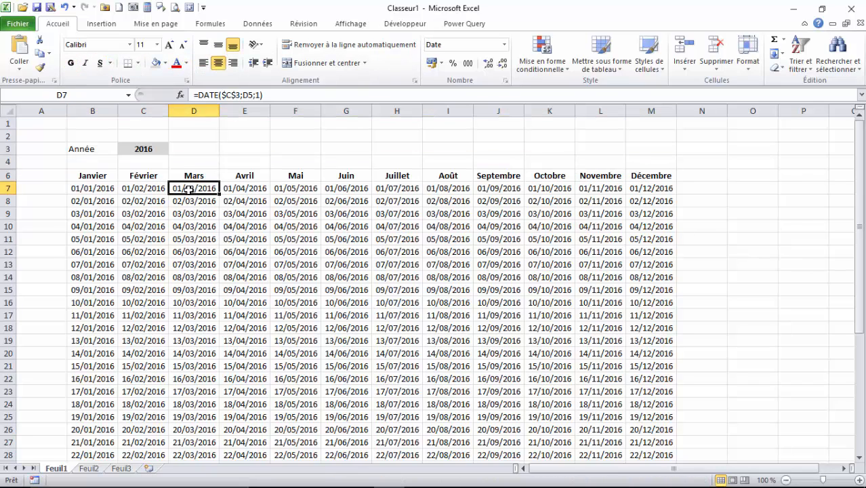
Increase the font size of the year in C3 to 16.
left_click(162, 150)
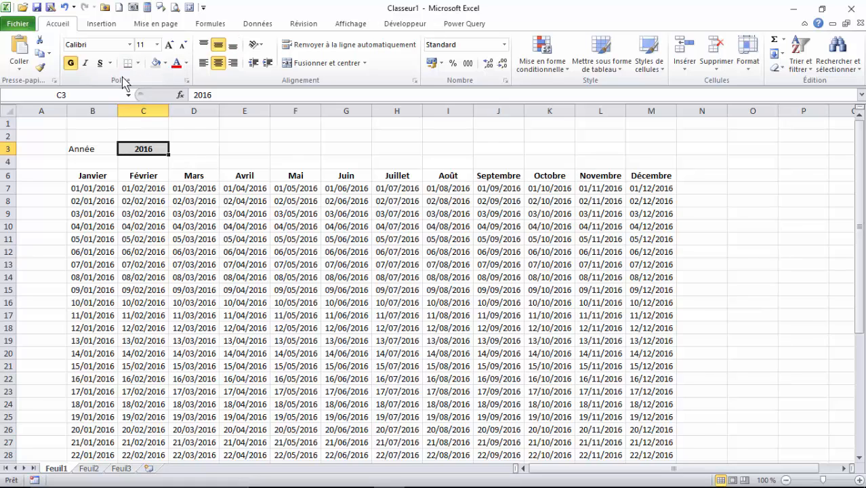
left_click(169, 45)
left_click(169, 44)
left_click(169, 44)
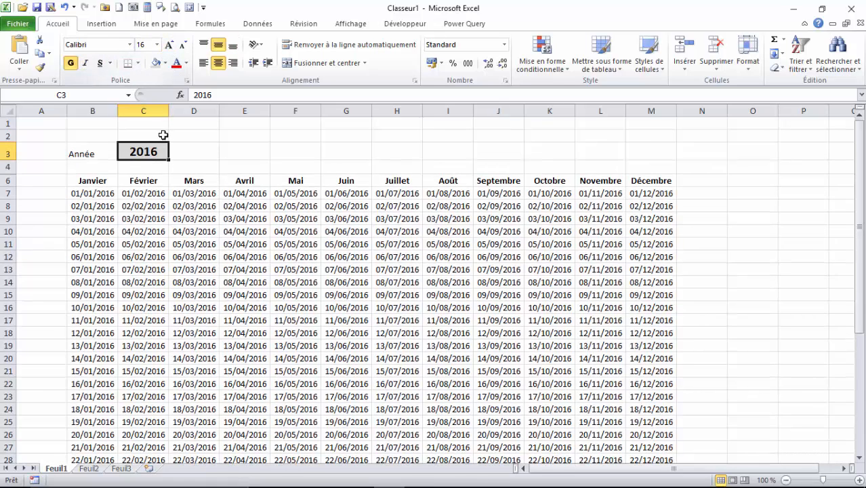
left_click(218, 158)
Change the year in C3 to 2015 to test the calendar.
left_click(148, 153)
type("2015")
key("Return")
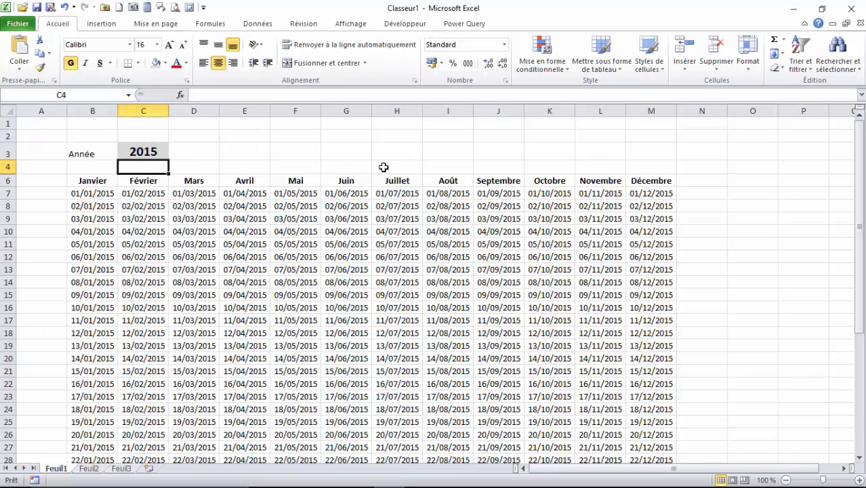
left_click(162, 220)
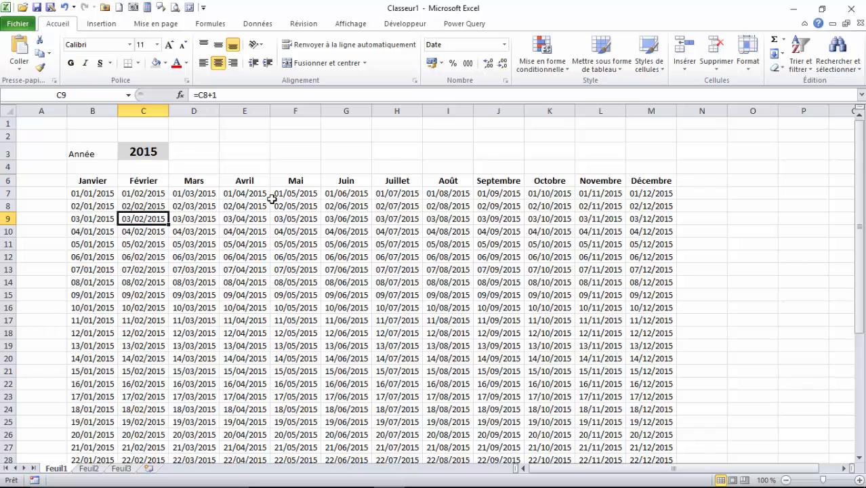
Set the year in C3 to 2017 to test the calendar with another year.
left_click(152, 150)
type("2017")
key("Return")
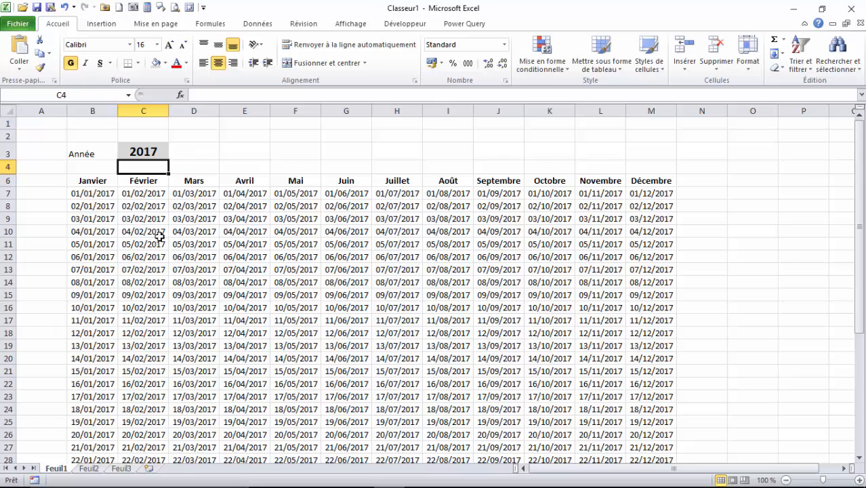
Insert an ActiveX spin button beside the year cell, spanning columns D and E around row 3.
left_click(136, 151)
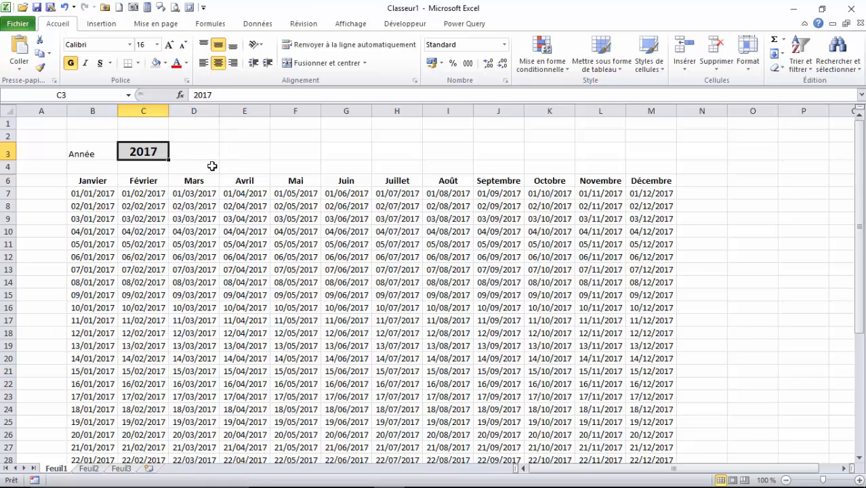
left_click(401, 23)
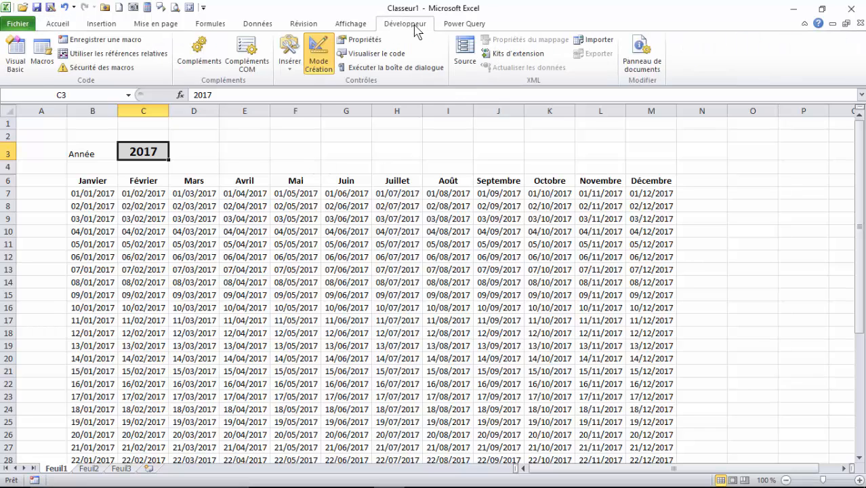
left_click(289, 64)
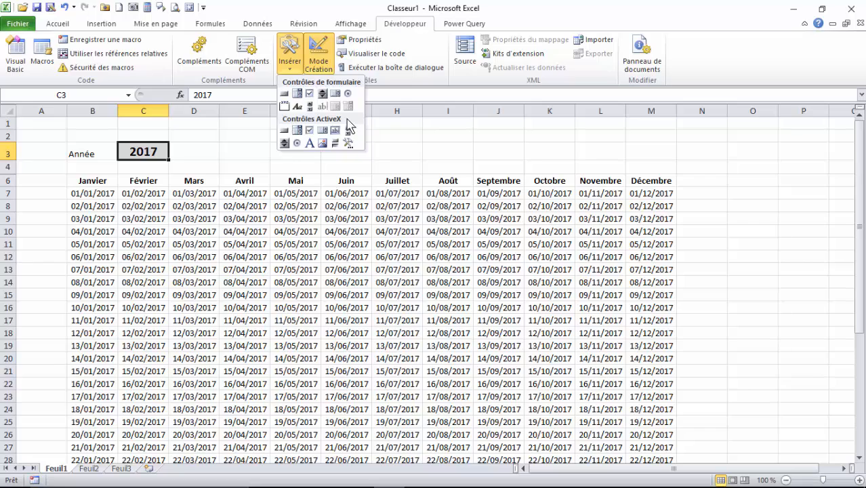
left_click(285, 144)
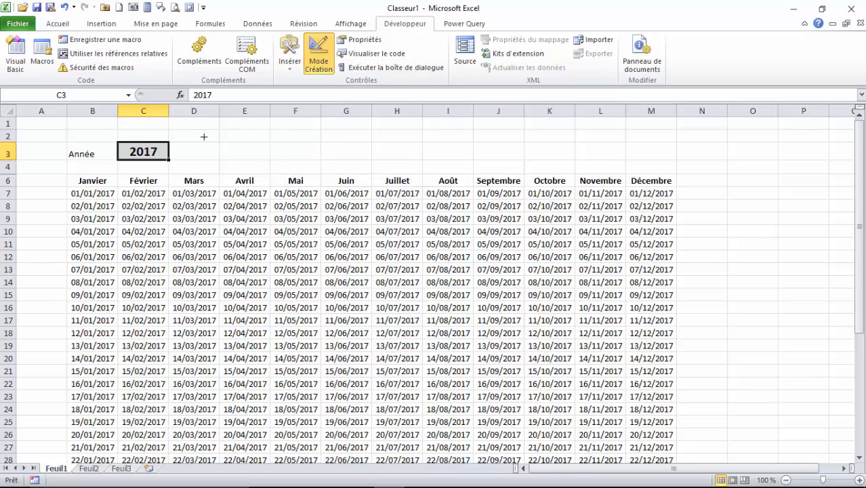
left_click_drag(203, 137, 262, 166)
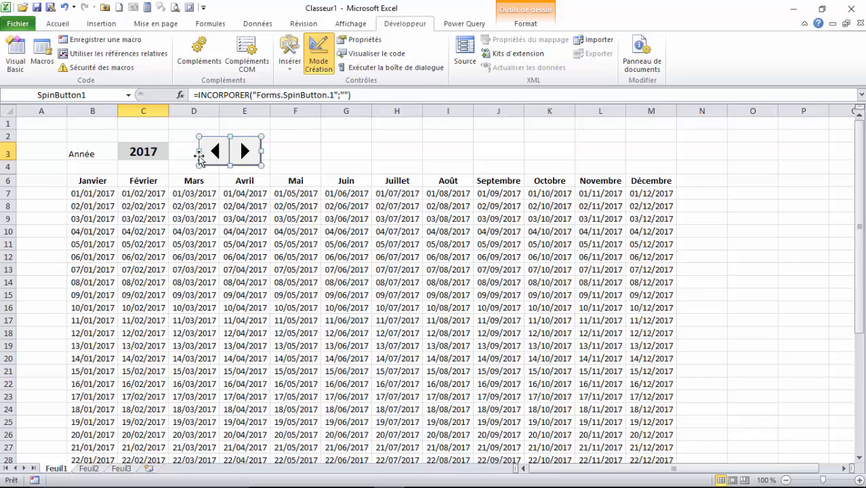
Open the spin button's properties and rename the control spinAnnee.
left_click(365, 41)
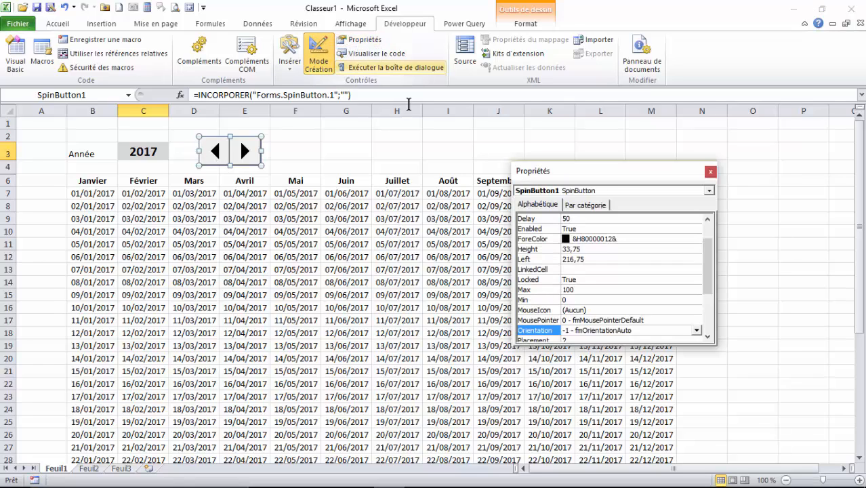
left_click_drag(620, 166, 621, 146)
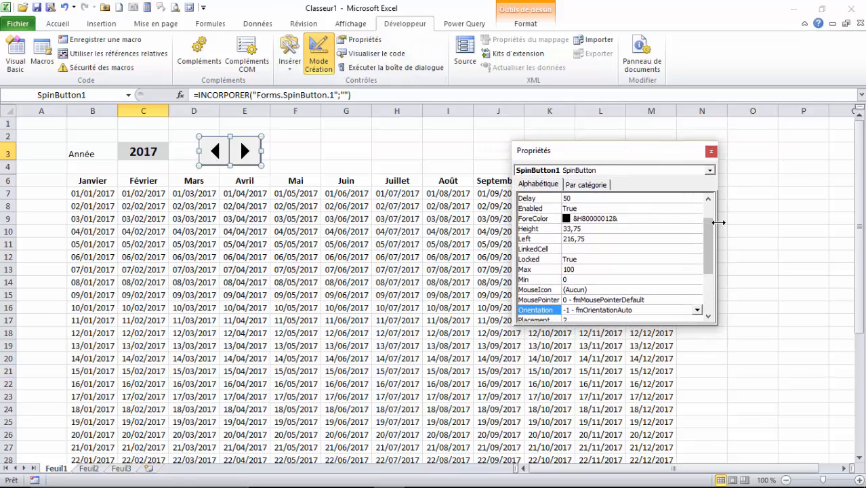
left_click_drag(708, 223, 708, 203)
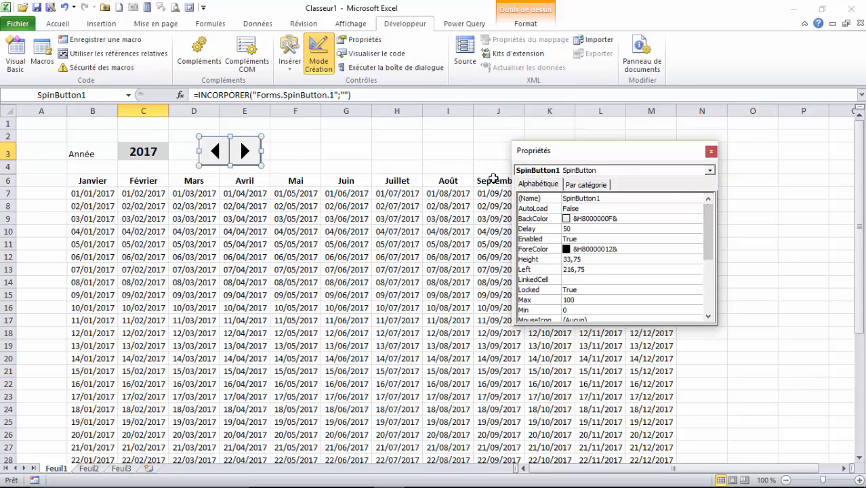
left_click(605, 198)
left_click(547, 194)
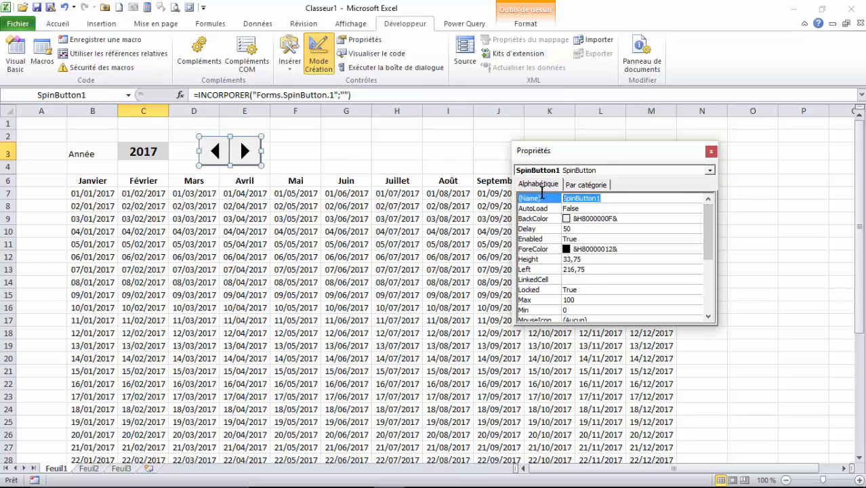
type("spinAnnee")
Set the spin button's Orientation property to 0 - fmOrientationVertical.
left_click_drag(704, 227, 655, 259)
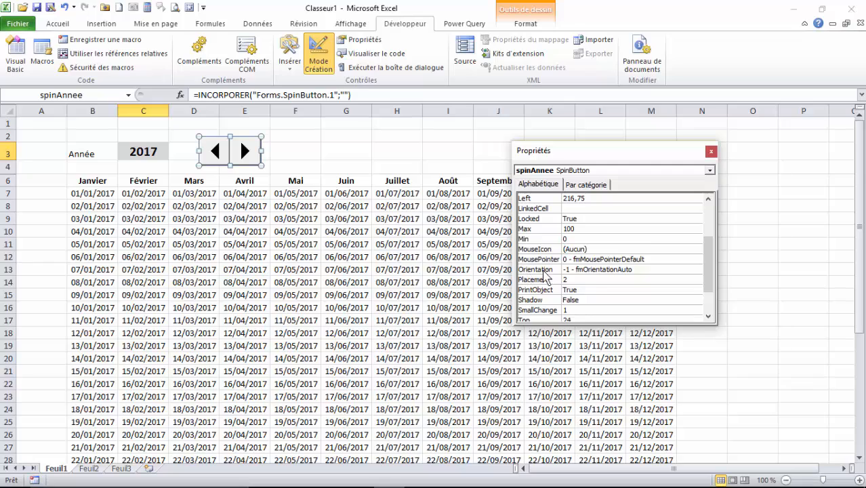
left_click(665, 271)
left_click(697, 269)
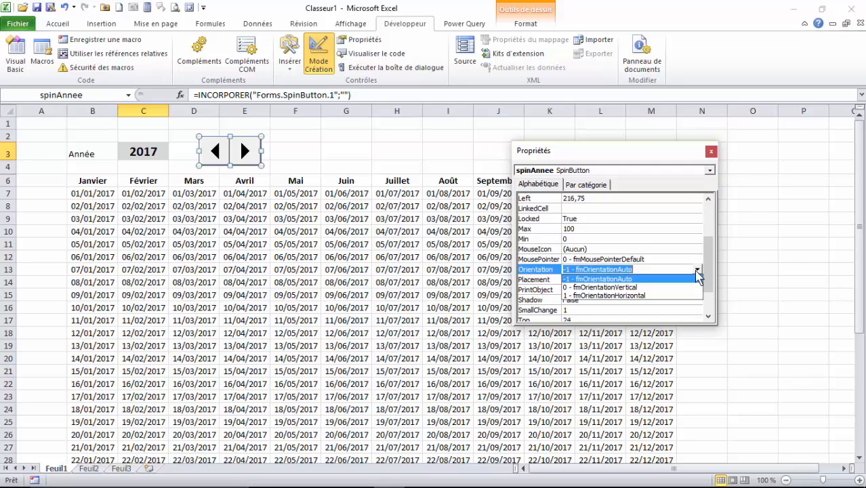
left_click(620, 287)
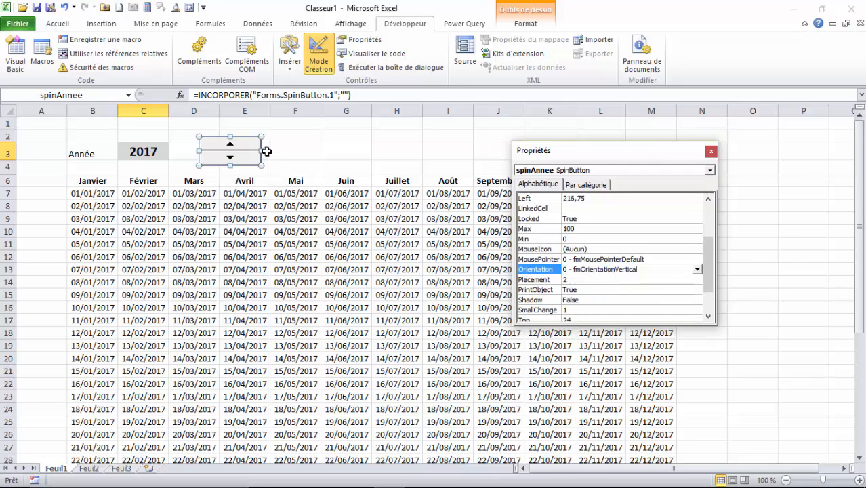
Close the spin button's properties, make the control taller and narrower, and reposition it closer to the year cell, over columns D and E.
left_click(710, 151)
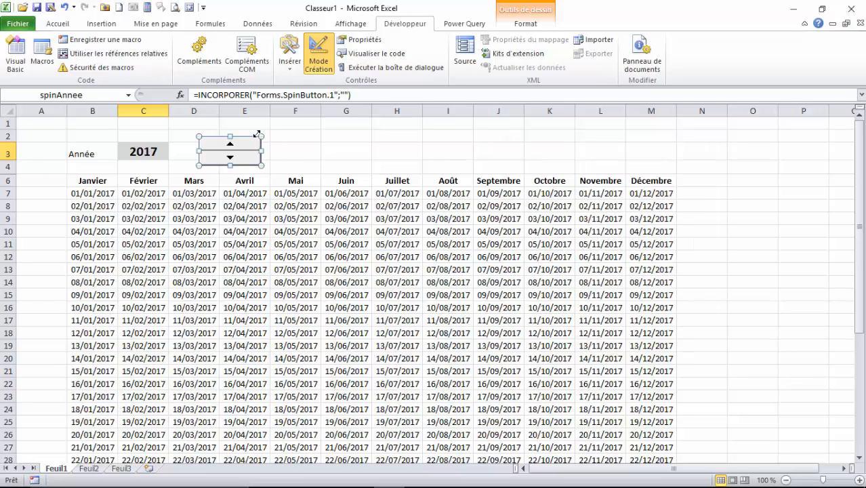
left_click_drag(229, 138, 229, 128)
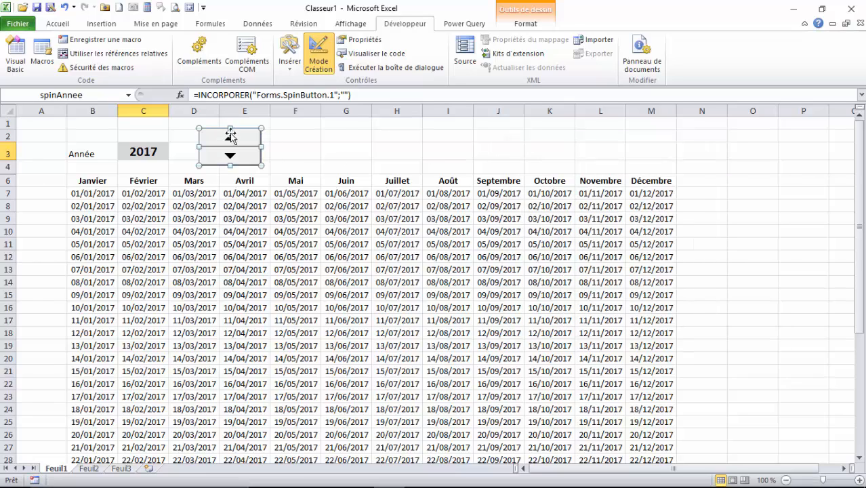
mouse_move(244, 163)
left_mouse_down()
mouse_move(230, 161)
mouse_move(236, 149)
left_mouse_up()
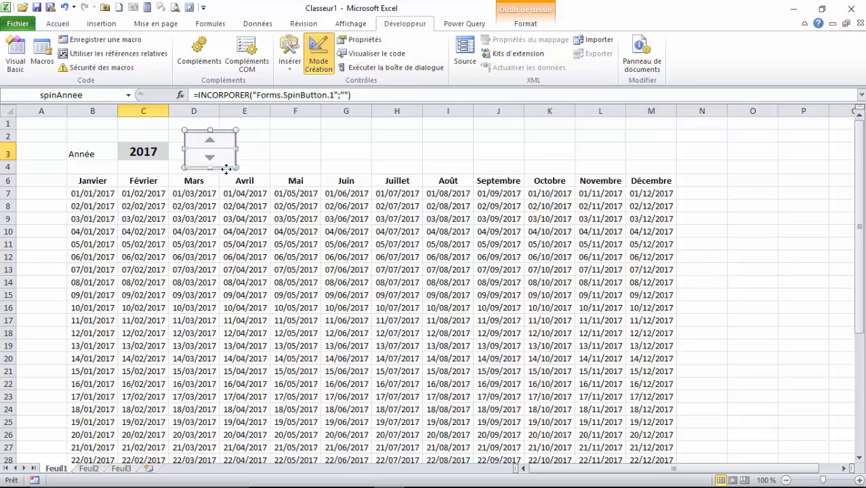
left_click(290, 170)
left_click(209, 148)
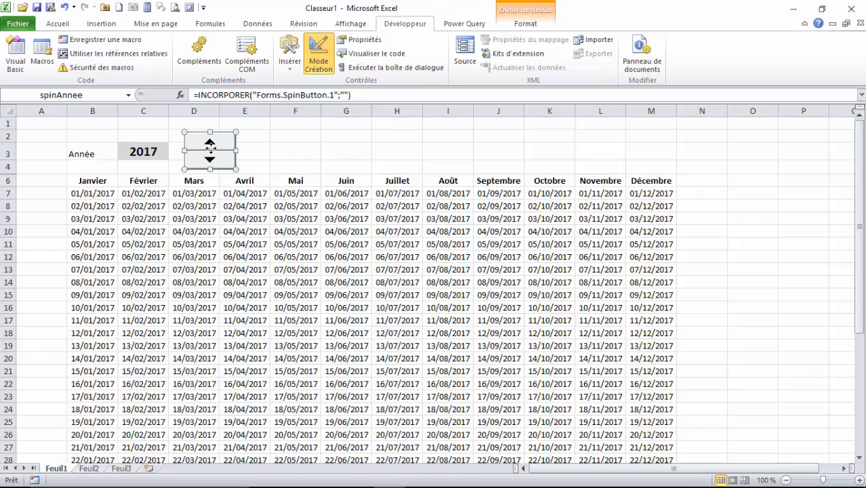
left_click(275, 145)
Open the spin button's code and add a SpinDown event procedure for spinAnnee.
left_click(211, 152)
double_click(212, 152)
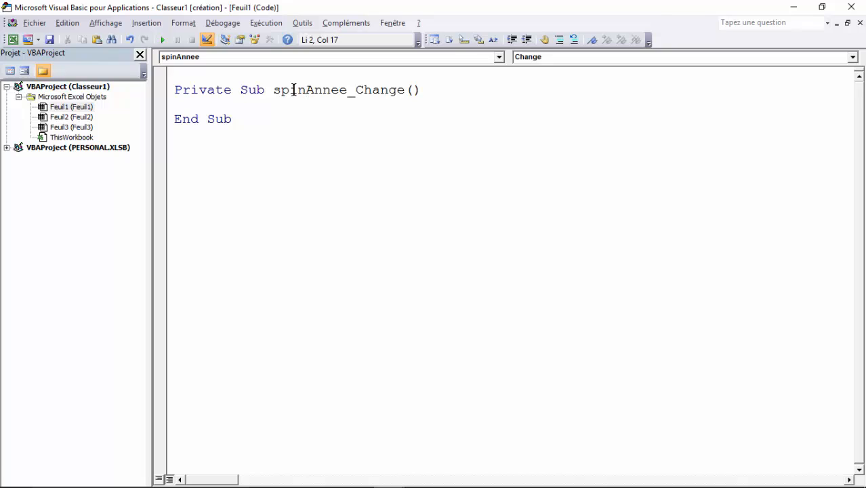
left_click(369, 89)
left_click(853, 57)
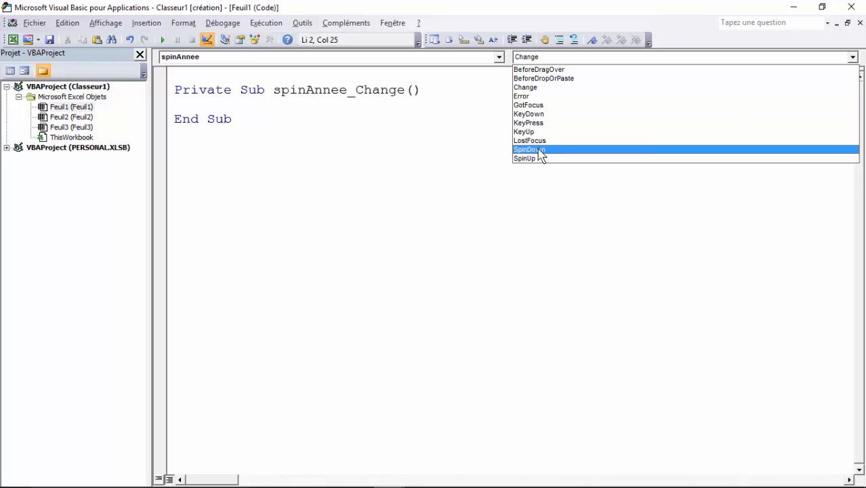
left_click(530, 149)
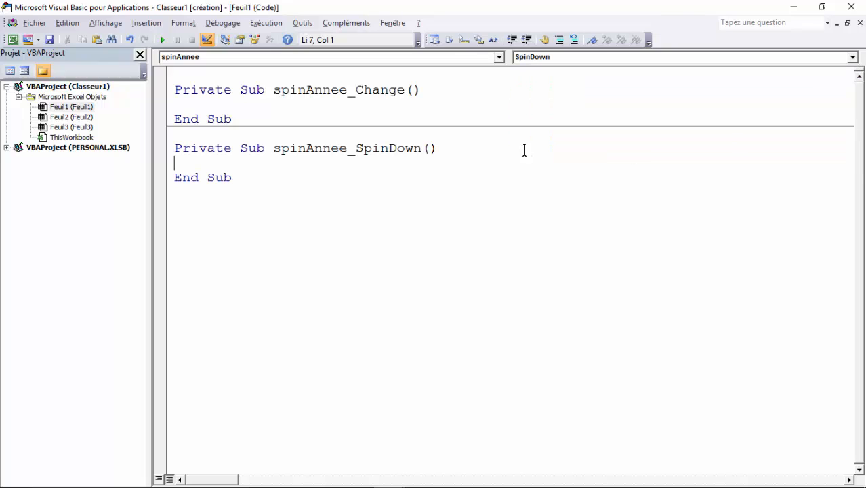
Add a SpinUp event procedure for spinAnnee and delete the empty spinAnnee_Change procedure.
left_click(853, 57)
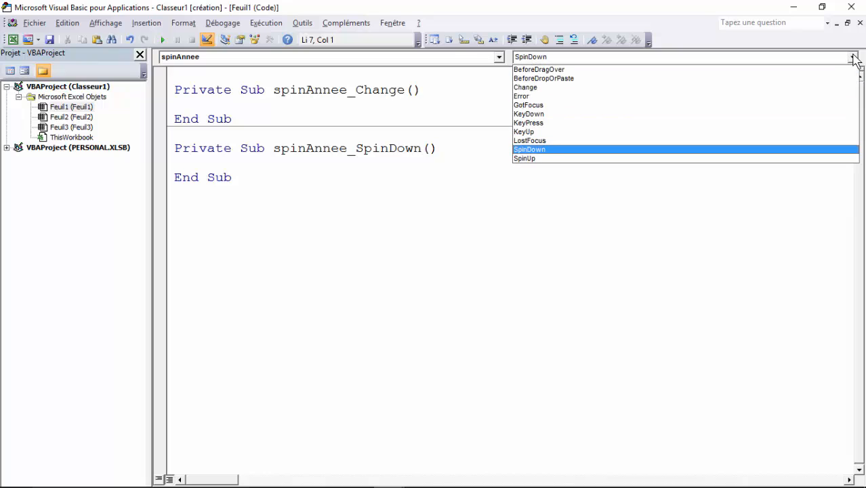
left_click(529, 159)
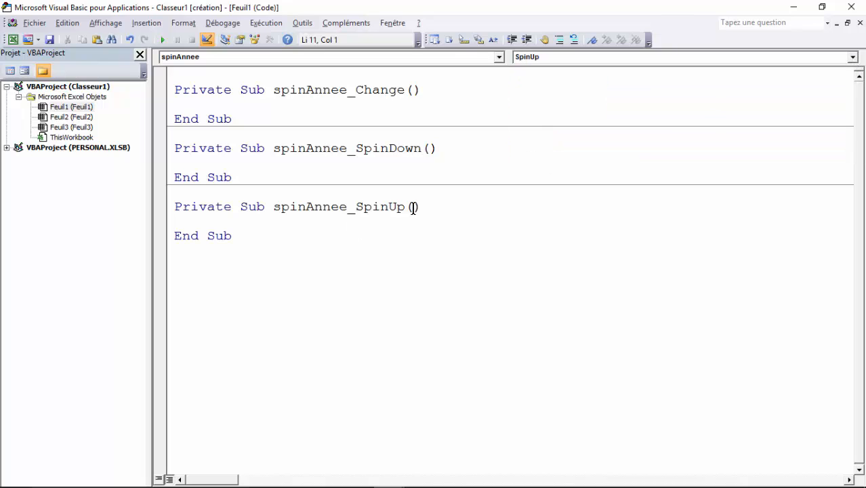
left_click_drag(236, 129, 169, 79)
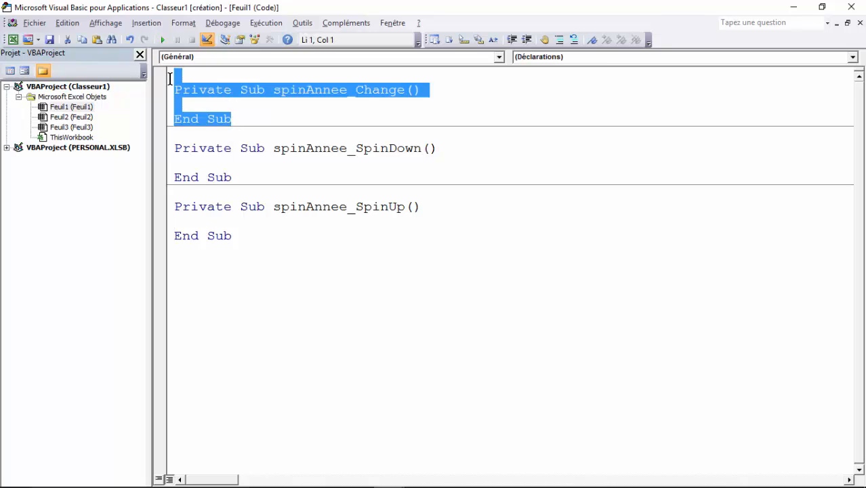
key("Delete")
Write an indented line in spinAnnee_SpinDown that sets the value of cell C3 to its own value minus 1.
left_click(197, 114)
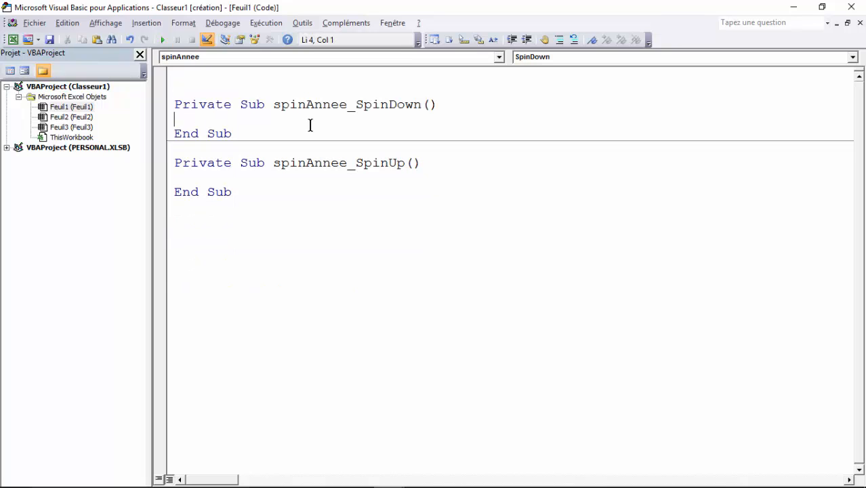
key("Return")
key("Tab")
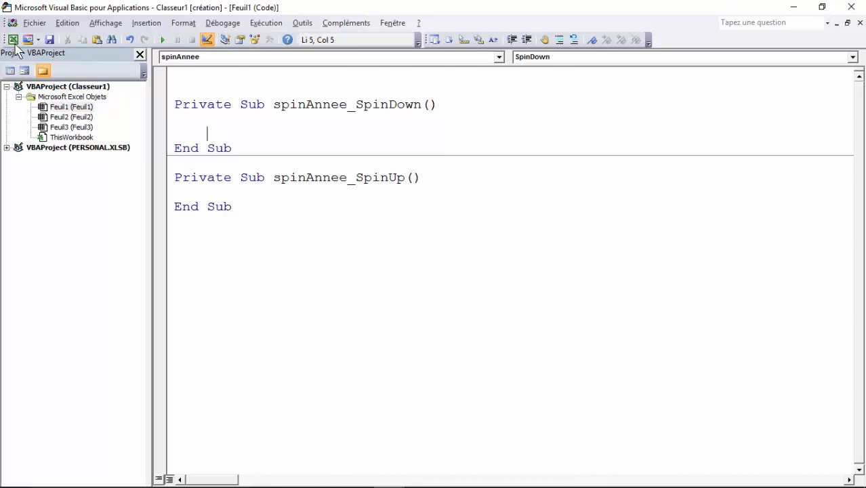
left_click(13, 39)
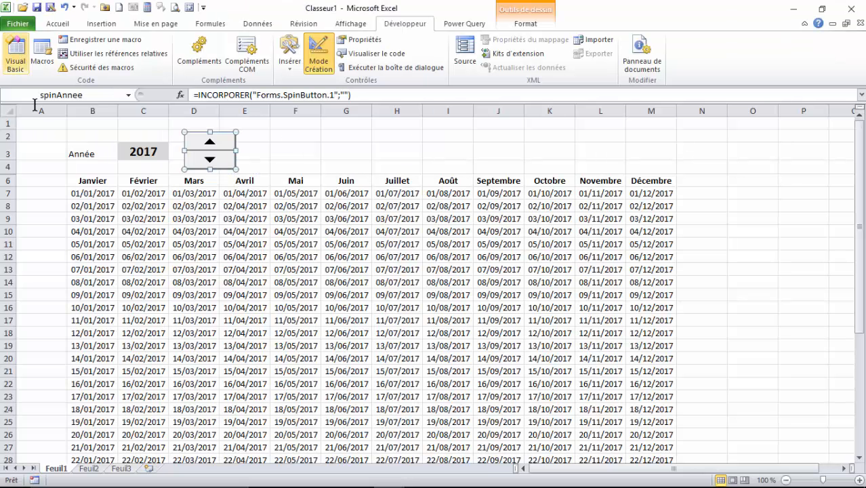
left_click(16, 54)
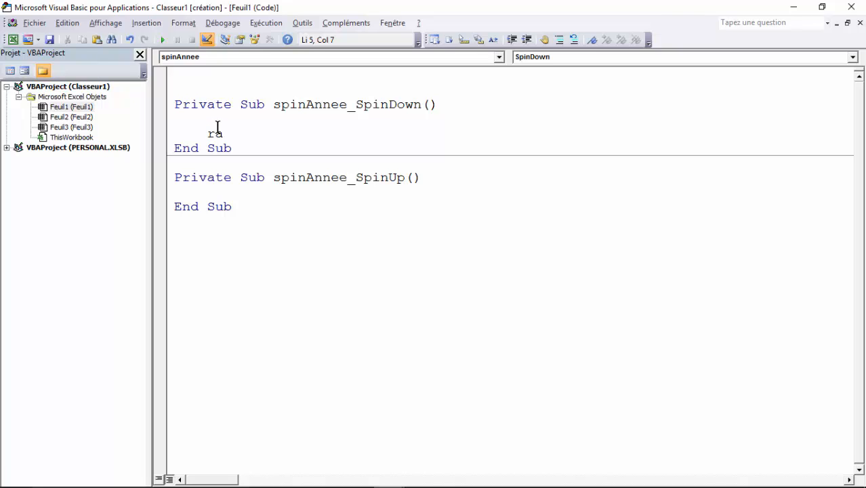
type("nge(\"")
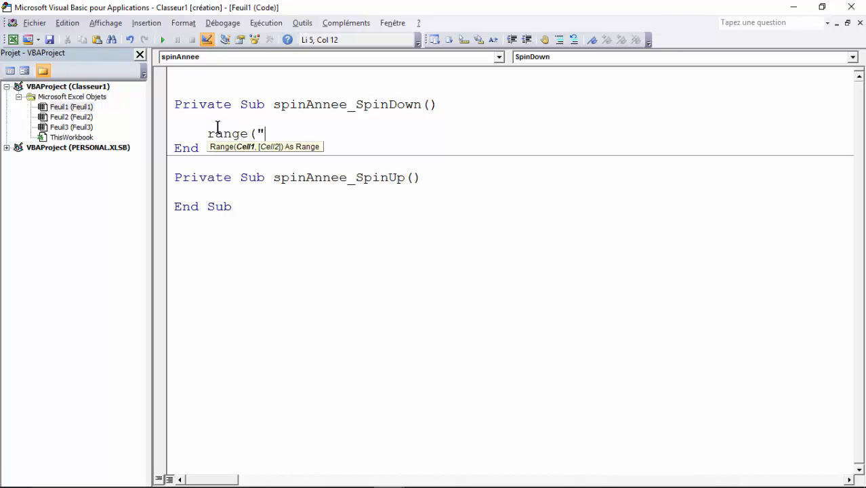
type("C3).value ")
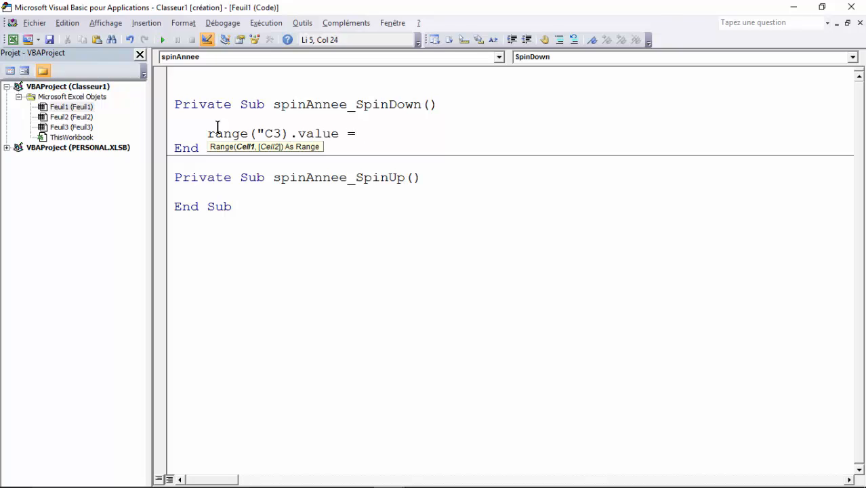
type("= range(\"C3")
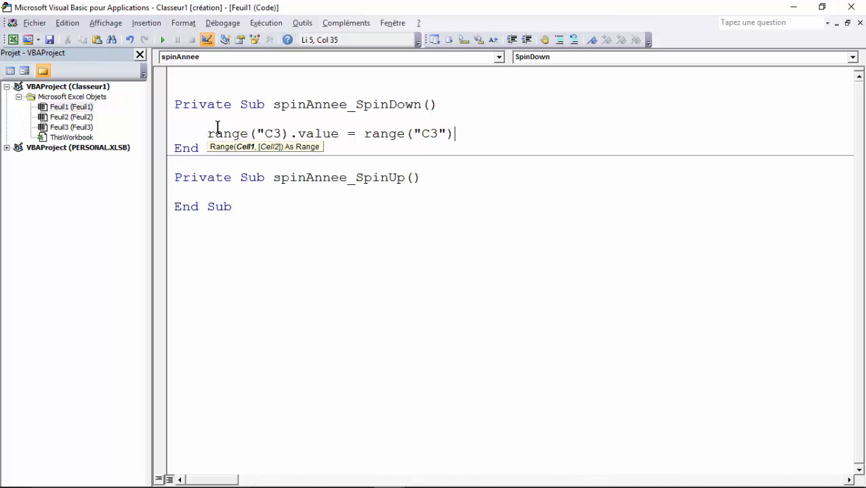
type("alue -1")
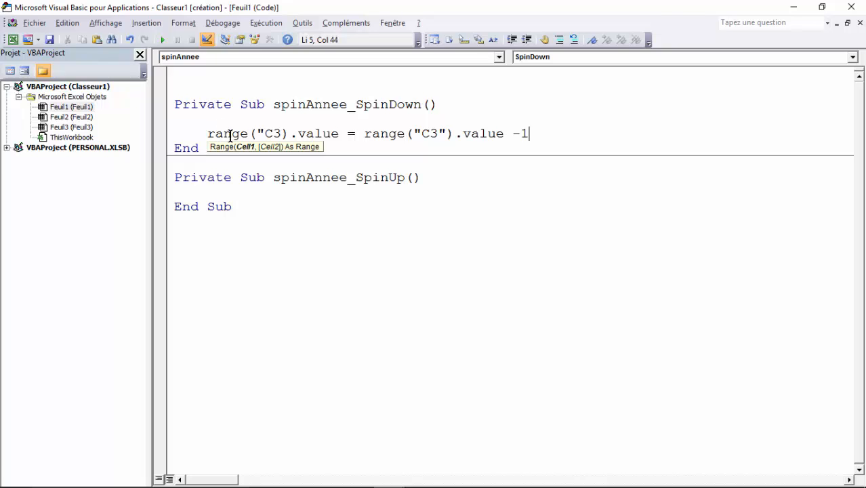
Add the missing closing quotation mark so the SpinDown line reads Range("C3").Value = Range("C3").Value - 1, followed by a blank line.
left_click(219, 118)
left_click(414, 298)
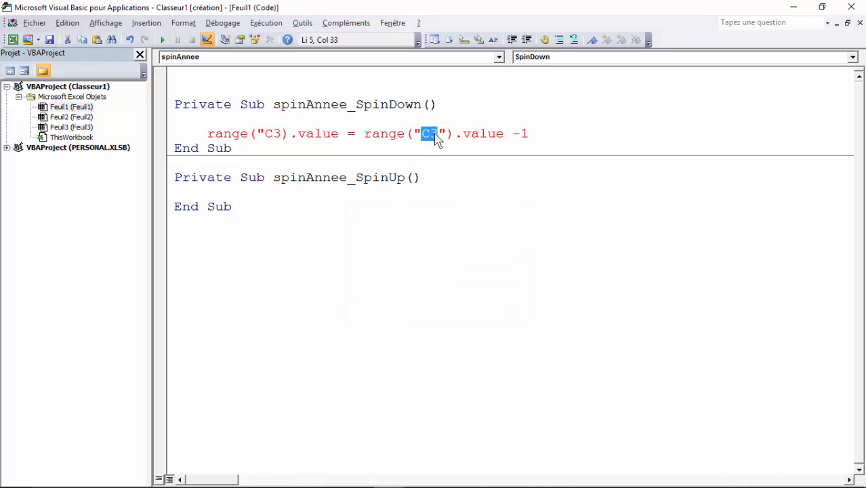
left_click(439, 135)
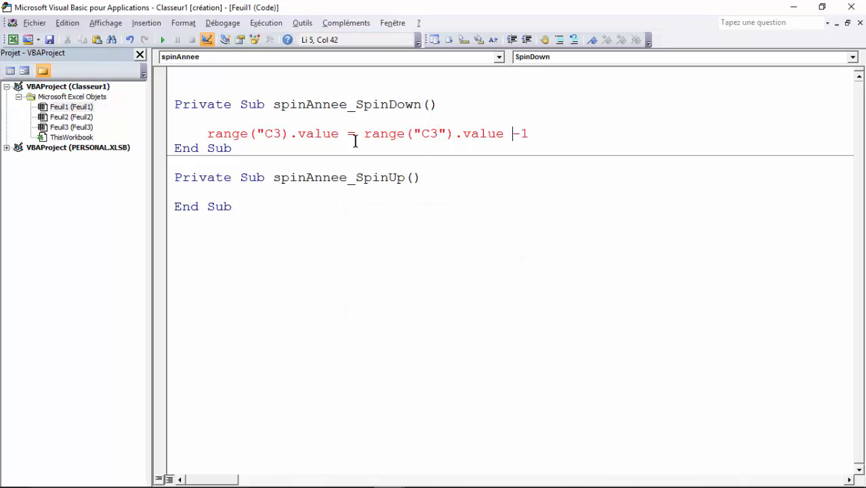
left_click(277, 134)
type("\"")
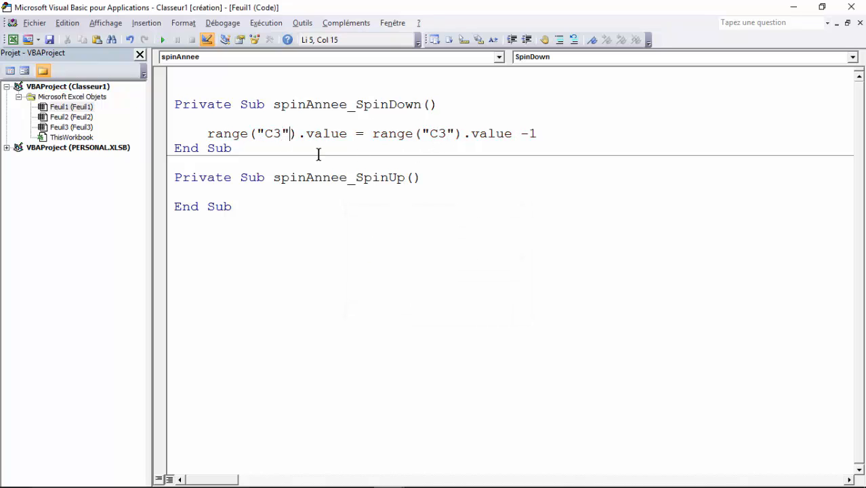
left_click(577, 132)
key("Return")
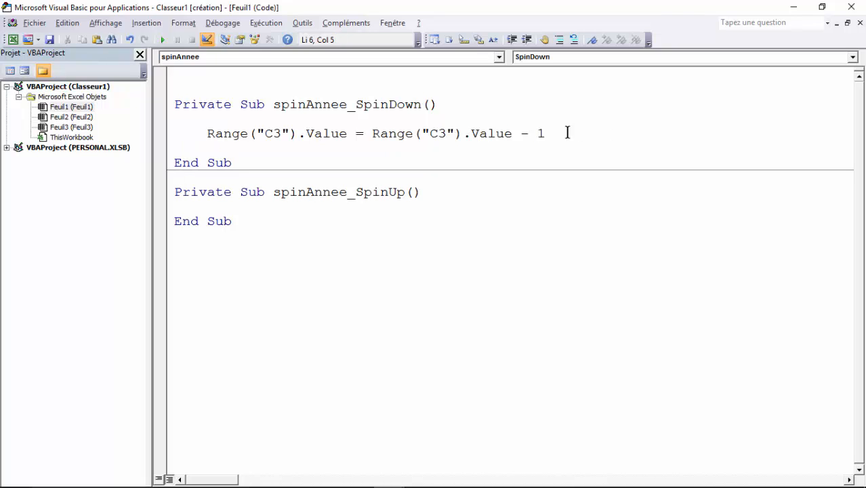
Copy the SpinDown line into spinAnnee_SpinUp and change the minus to a plus: Range("C3").Value = Range("C3").Value + 1.
left_click_drag(567, 133, 196, 130)
key("Delete")
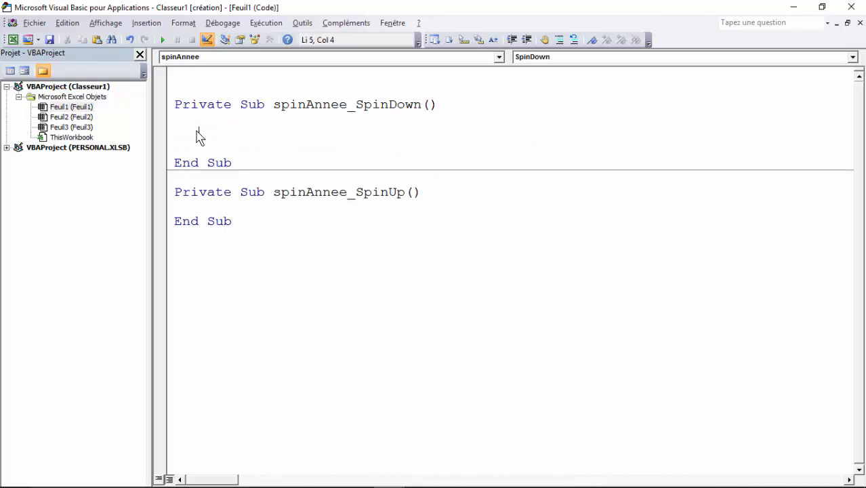
left_click(129, 38)
key("ctrl+c")
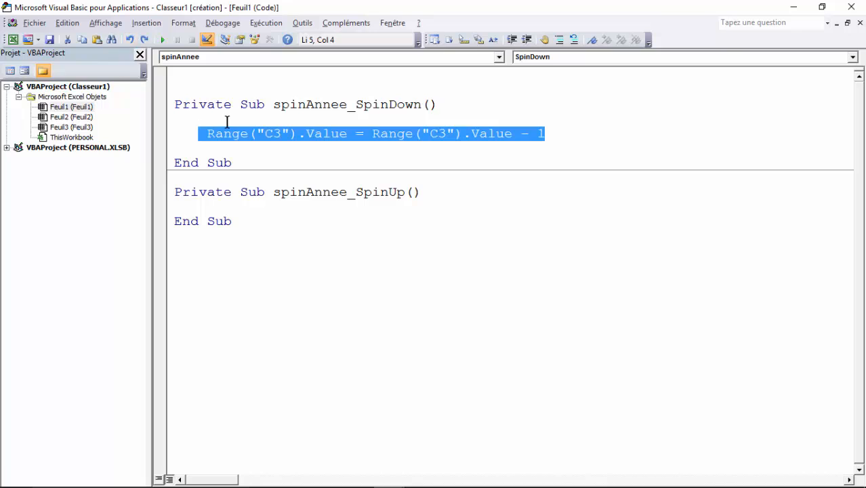
left_click(223, 208)
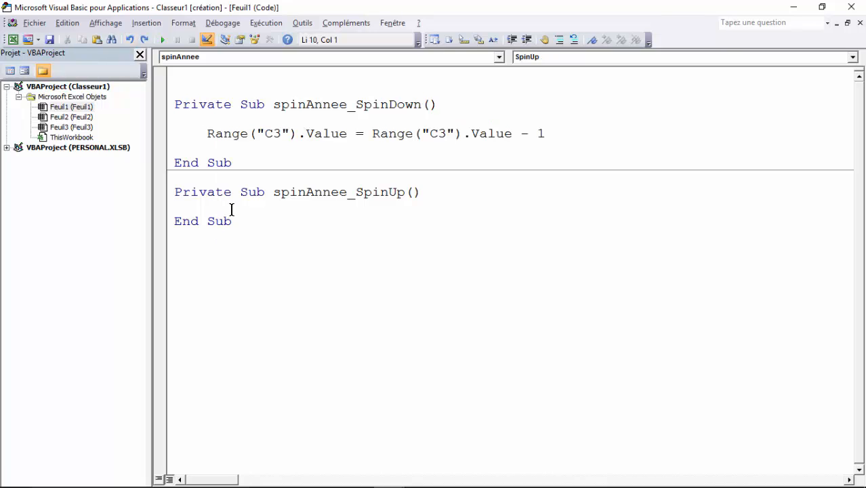
key("Return")
key("Tab")
key("ctrl+v")
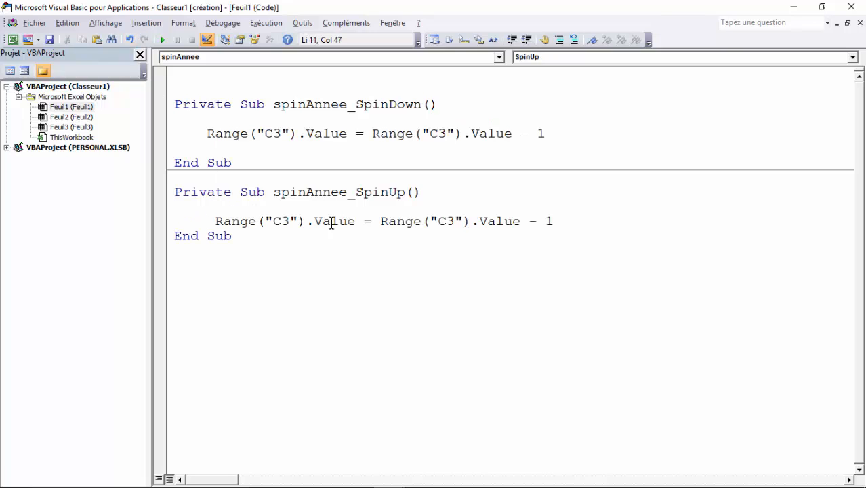
left_click_drag(537, 217, 529, 224)
type("+")
left_click(501, 251)
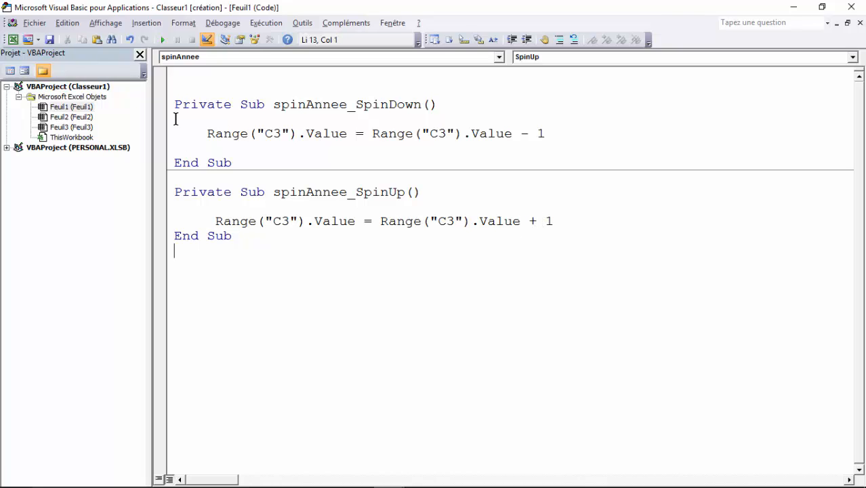
left_click(282, 138)
left_click(44, 40)
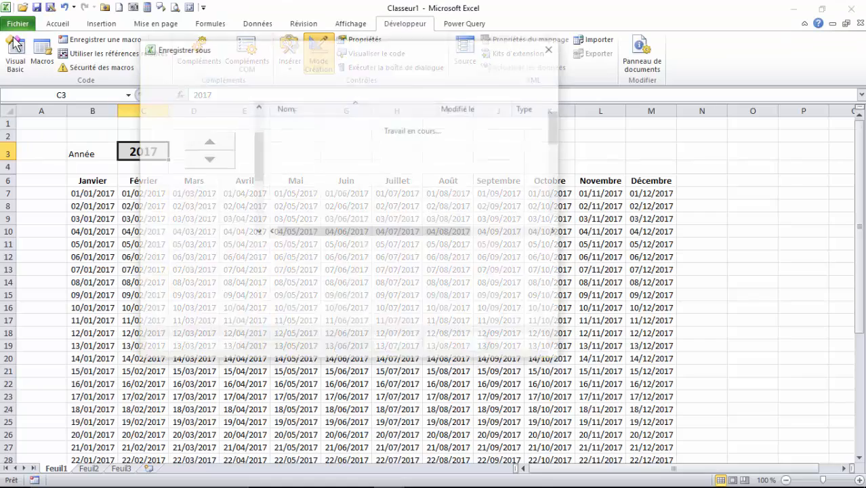
left_click(553, 51)
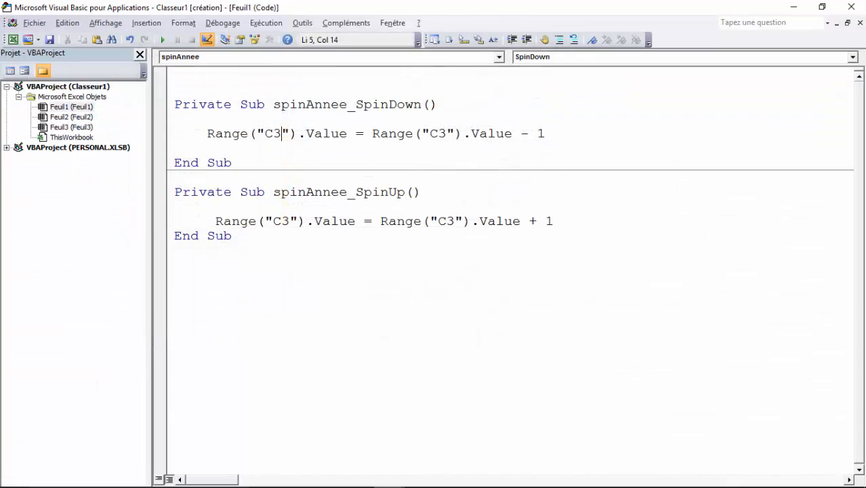
Return to the worksheet, deselect the spin button and turn off Design Mode.
left_click(13, 39)
left_click(211, 147)
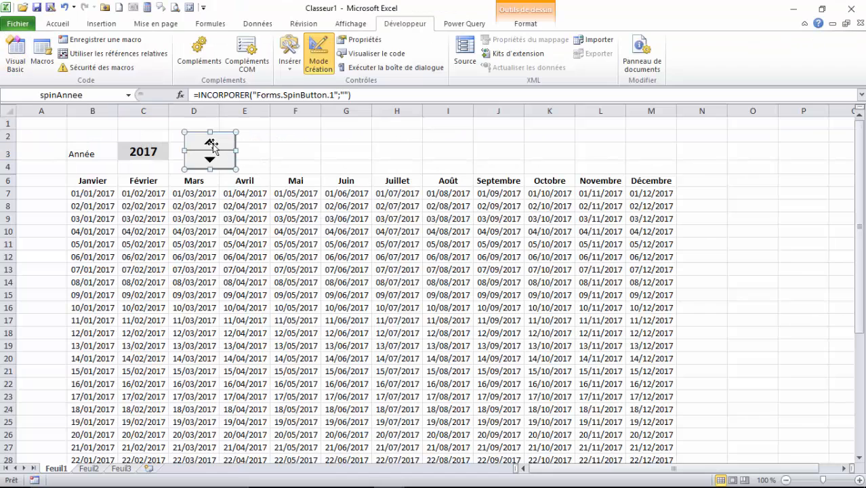
left_click(291, 153)
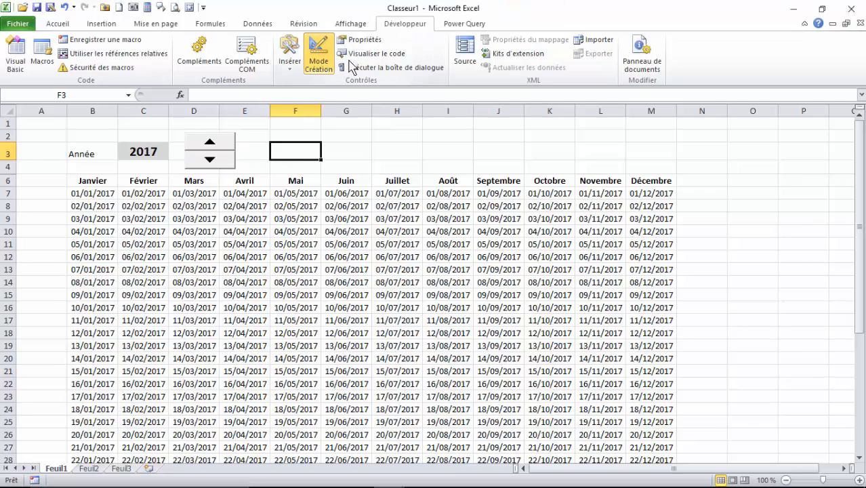
left_click(318, 61)
left_click(345, 138)
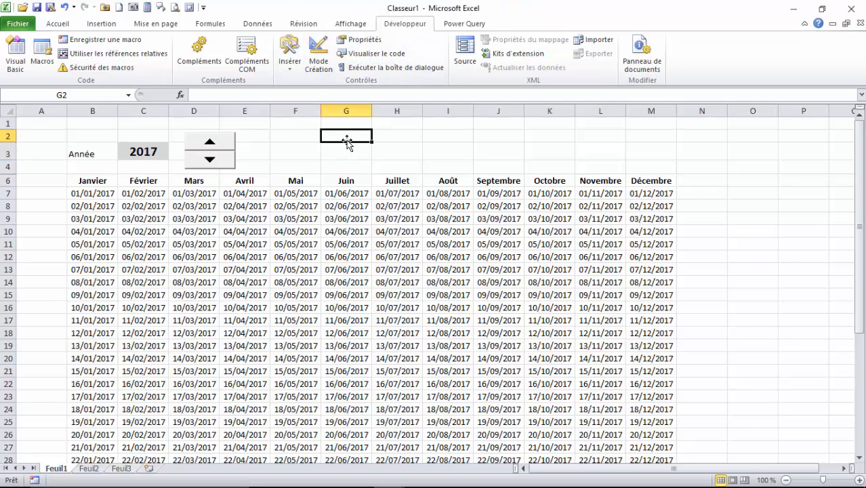
Test the spin button by stepping the year in C3 up and down several times.
left_click(211, 144)
left_click(210, 143)
left_click(210, 160)
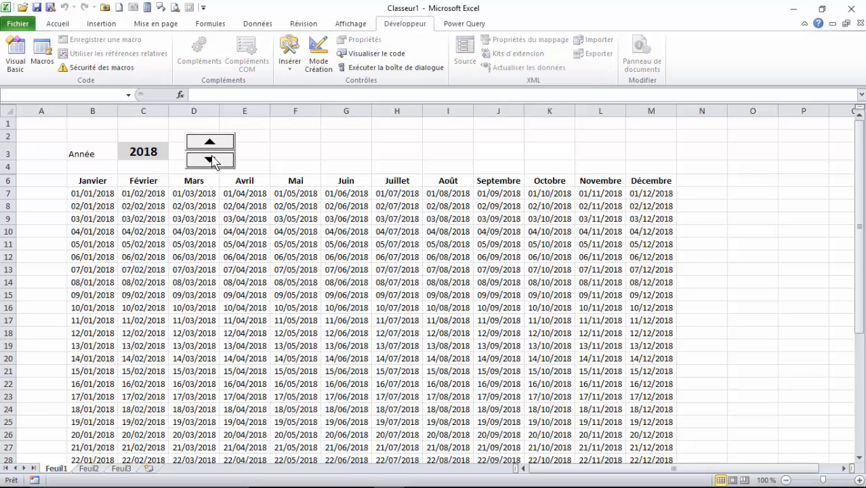
left_click(210, 160)
left_click(210, 159)
left_click(210, 159)
left_click(210, 142)
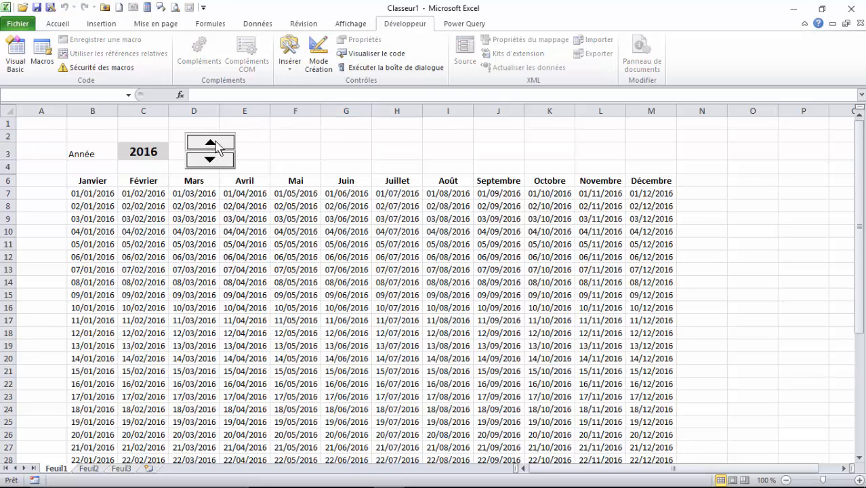
left_click(210, 142)
left_click(211, 159)
left_click(211, 160)
left_click(210, 142)
left_click(210, 143)
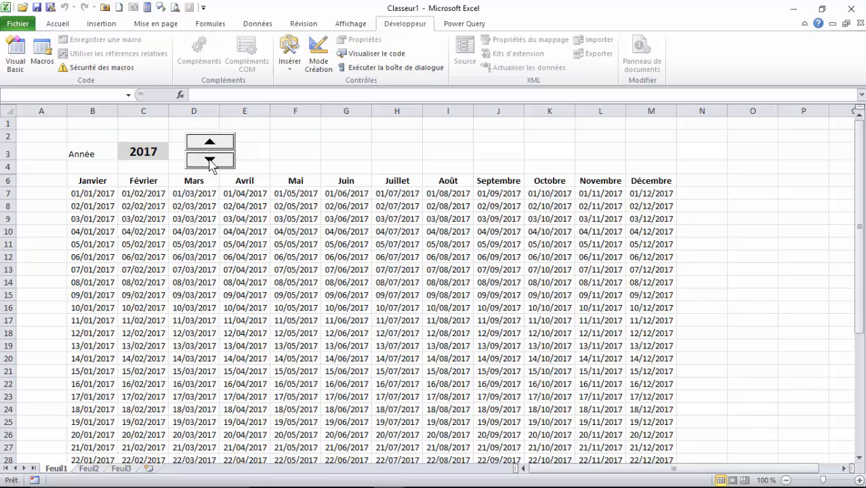
Check the calendar's recalculation by spinning the year down and up repeatedly, finishing on 2017.
left_click(210, 159)
left_click(210, 160)
left_click(210, 142)
left_click(210, 142)
left_click(210, 160)
left_click(210, 159)
left_click(210, 142)
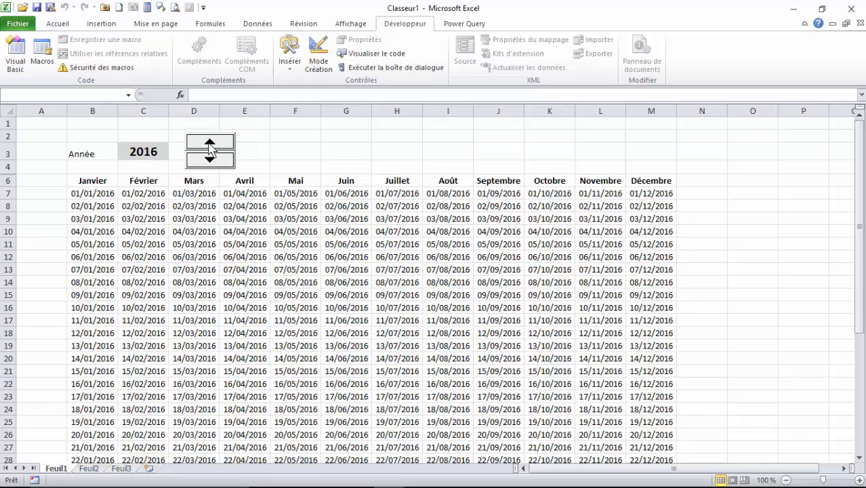
left_click(211, 142)
Select the year cell C3, lower the year to 2015 with the spin button and bring it back to 2017.
left_click(141, 151)
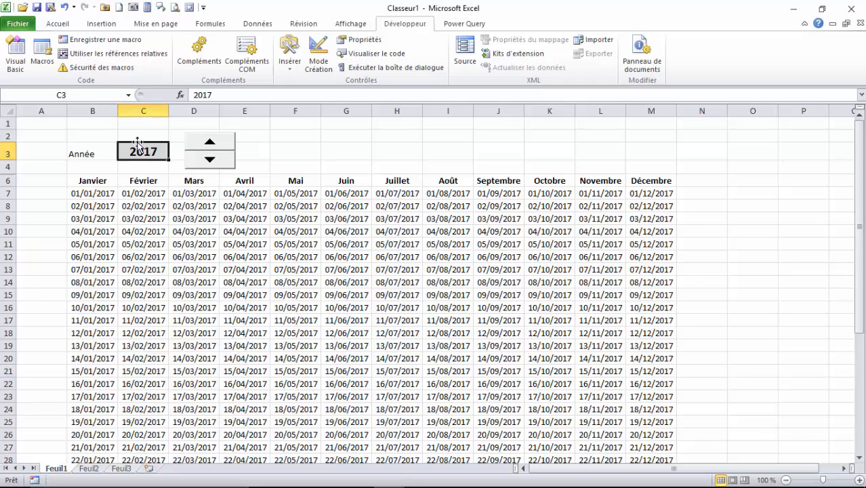
left_click(210, 159)
left_click(210, 158)
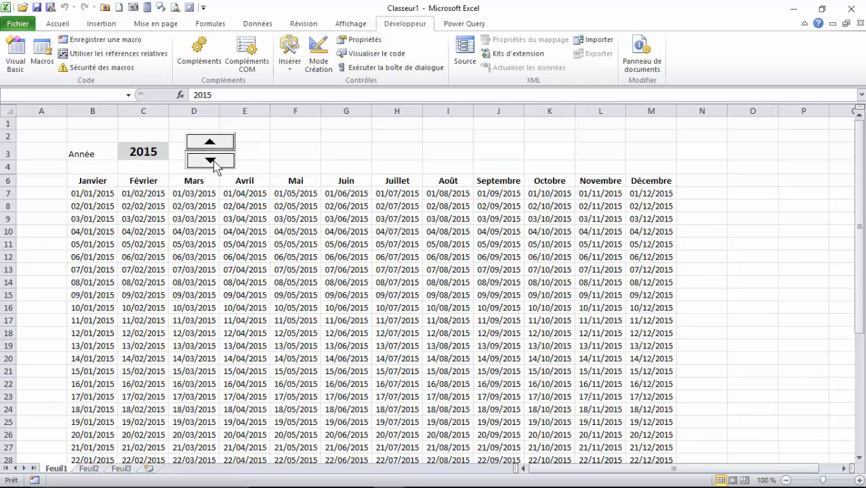
left_click(210, 159)
left_click(212, 142)
left_click(211, 142)
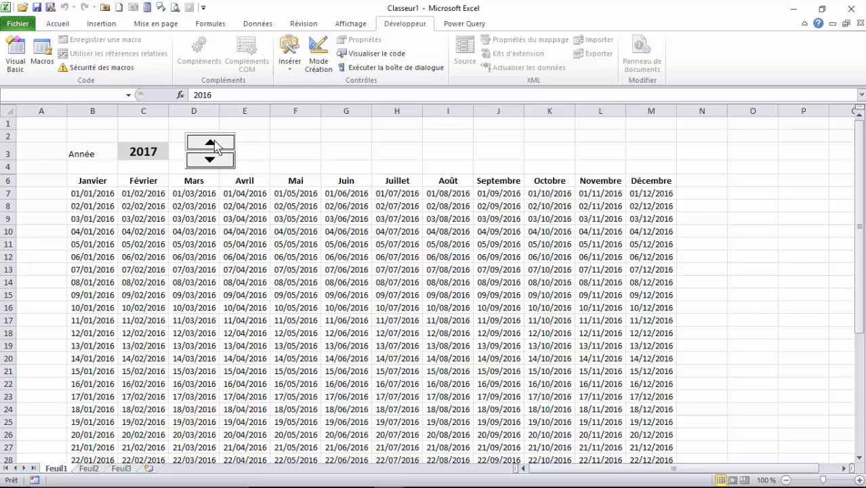
left_click(212, 148)
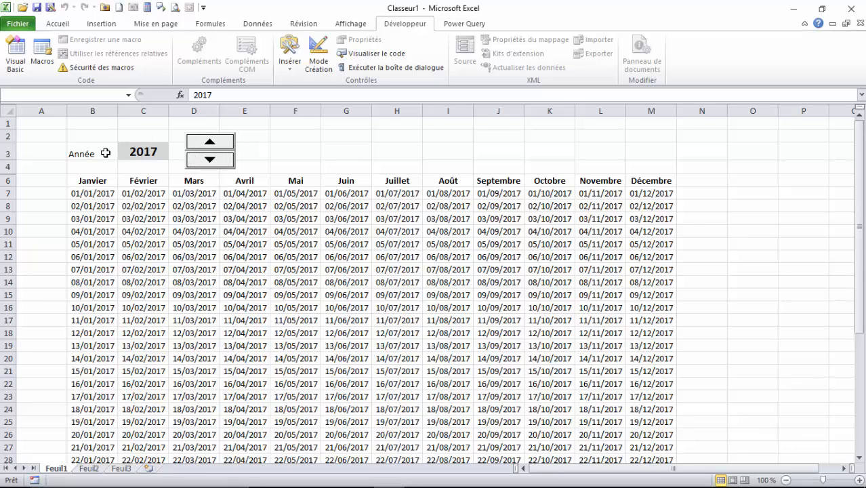
Select the March date in D9 and spin the year back and forth between 2016 and 2018, leaving it at 2016.
left_click(177, 219)
left_click(210, 160)
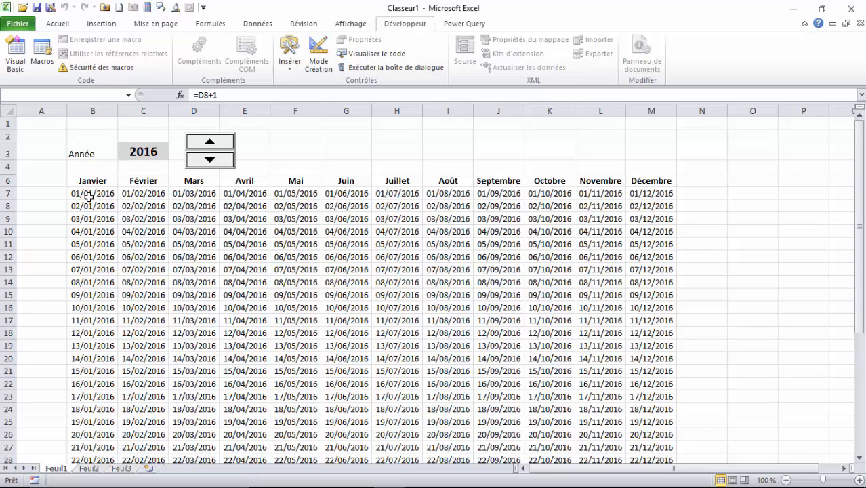
left_click(212, 142)
left_click(211, 142)
left_click(215, 160)
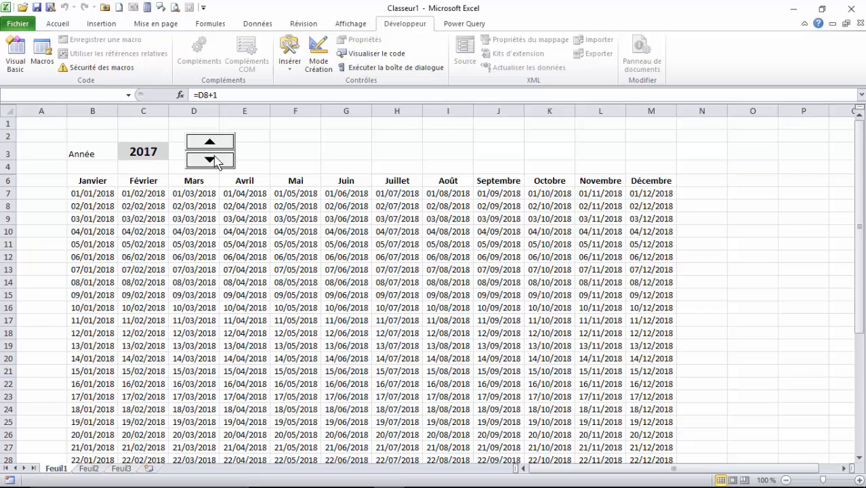
left_click(215, 160)
left_click(211, 143)
left_click(212, 142)
left_click(210, 160)
left_click(210, 160)
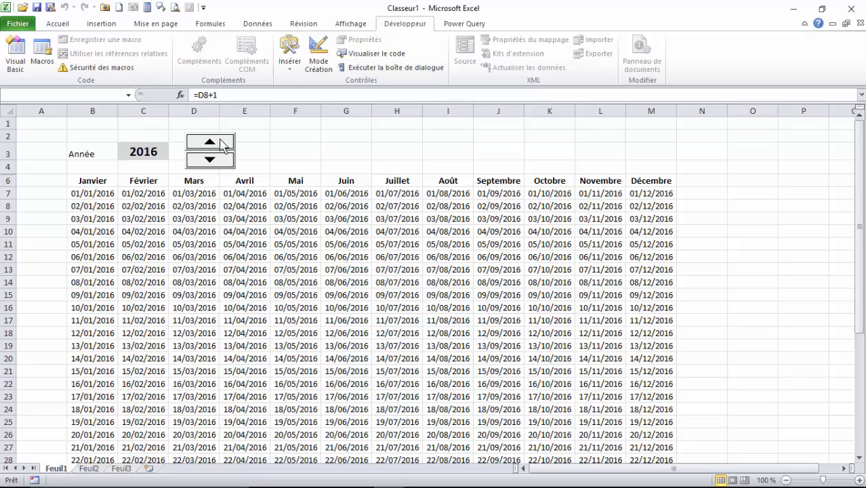
Review the ActiveX controls available for insertion without adding one, and select the year cell C3.
left_click(290, 63)
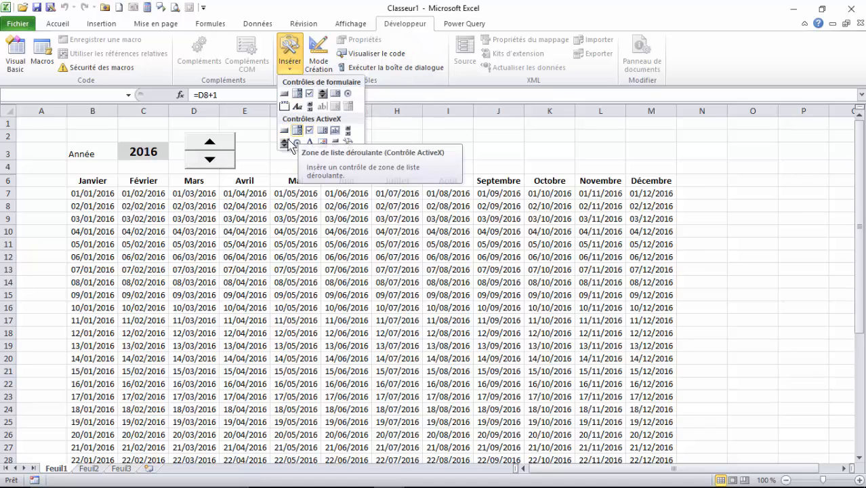
left_click(253, 161)
left_click(156, 140)
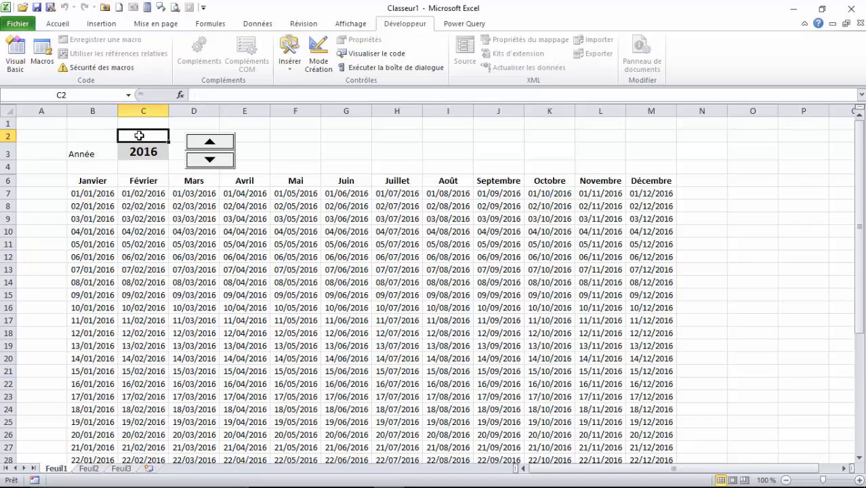
left_click(40, 125)
left_click(140, 156)
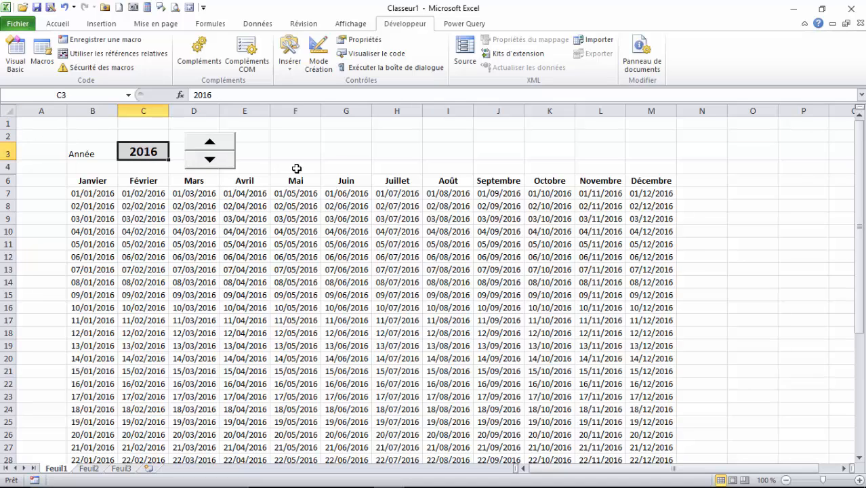